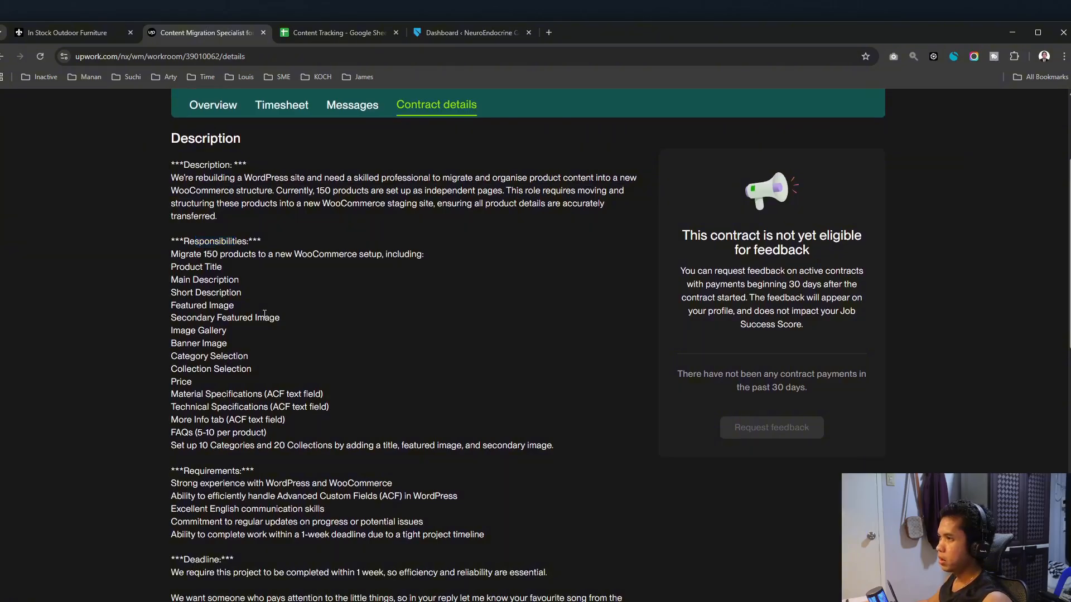
# Review the Upwork contract's description, responsibilities, requirements, deadline and hourly rate summary for the WooCommerce content migration job
pyautogui.scroll(-1, 266, 321)
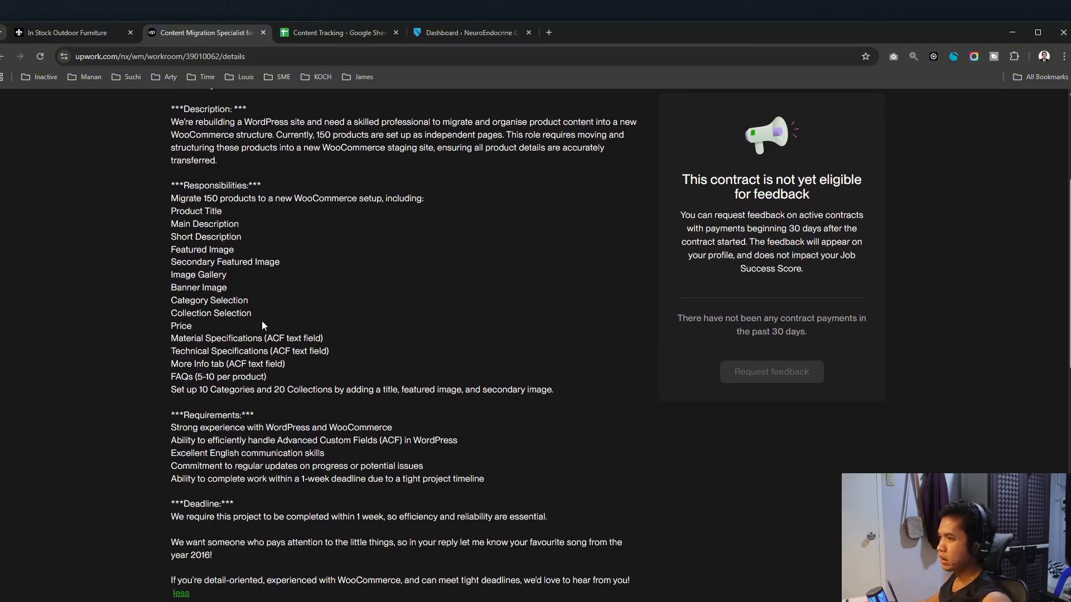
pyautogui.scroll(-1, 266, 354)
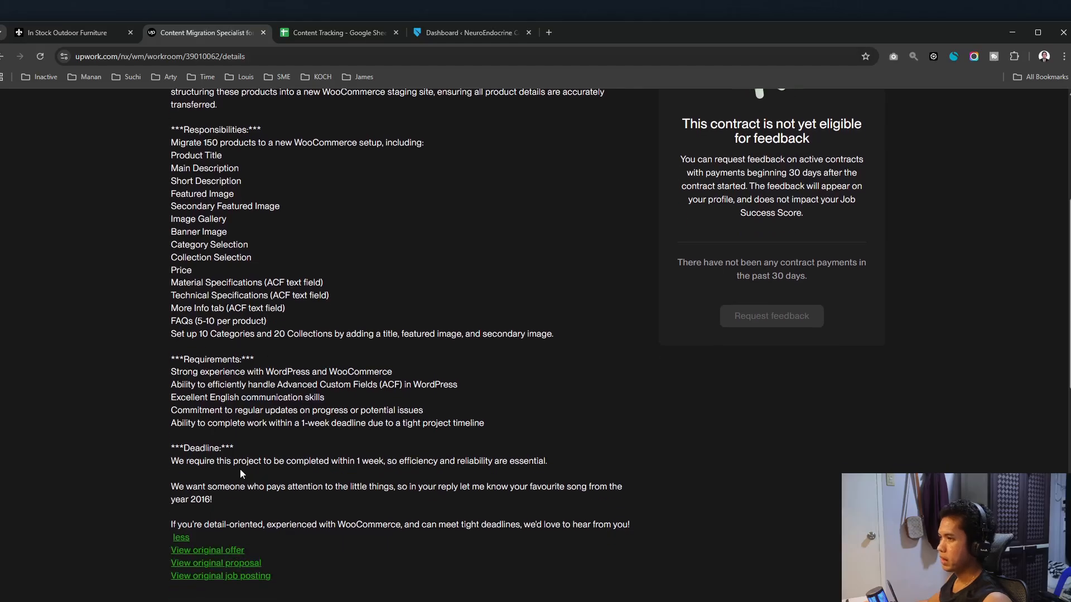
pyautogui.scroll(-5, 241, 473)
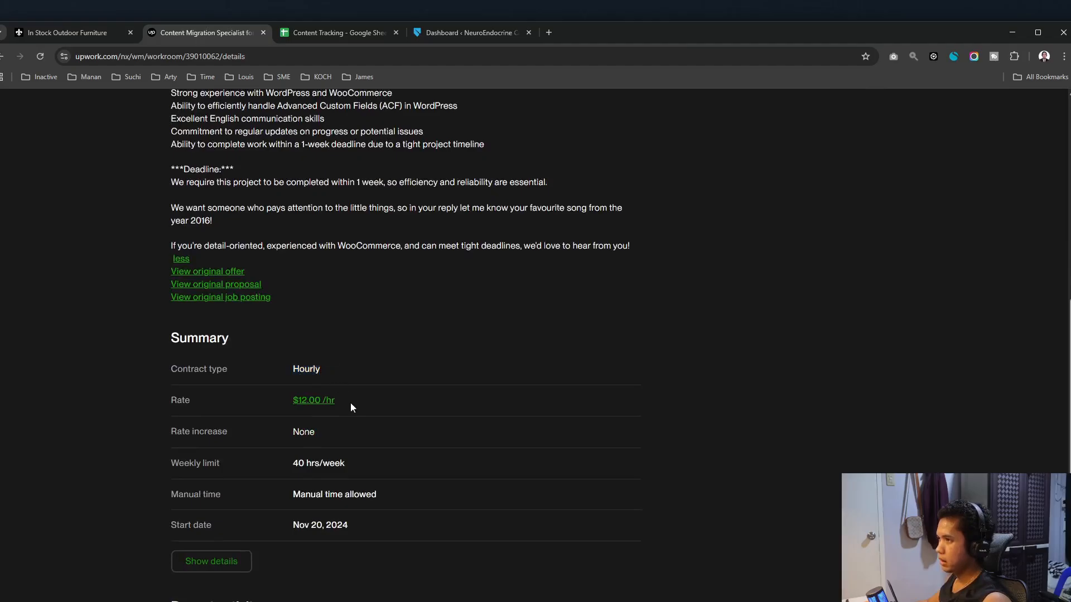
pyautogui.moveTo(350, 402); pyautogui.dragTo(291, 402)
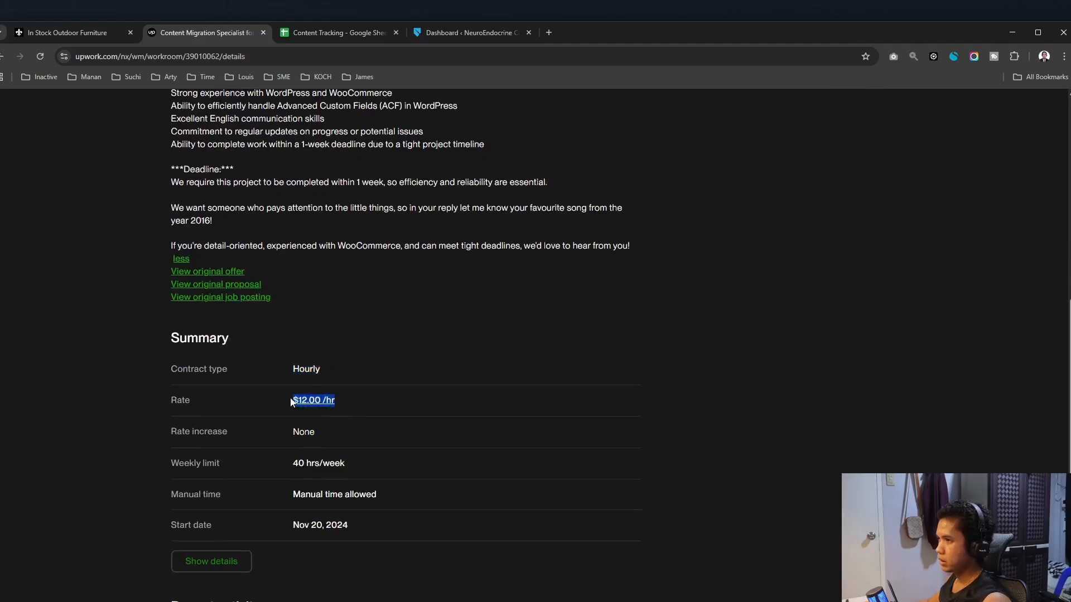
pyautogui.click(250, 393)
pyautogui.click(366, 361)
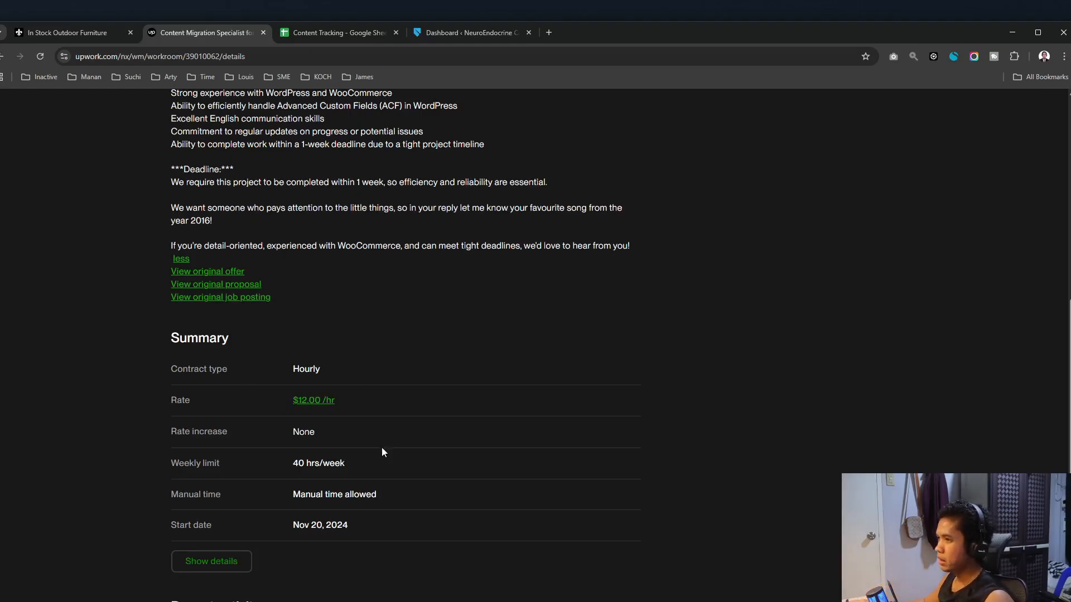
pyautogui.scroll(10, 363, 425)
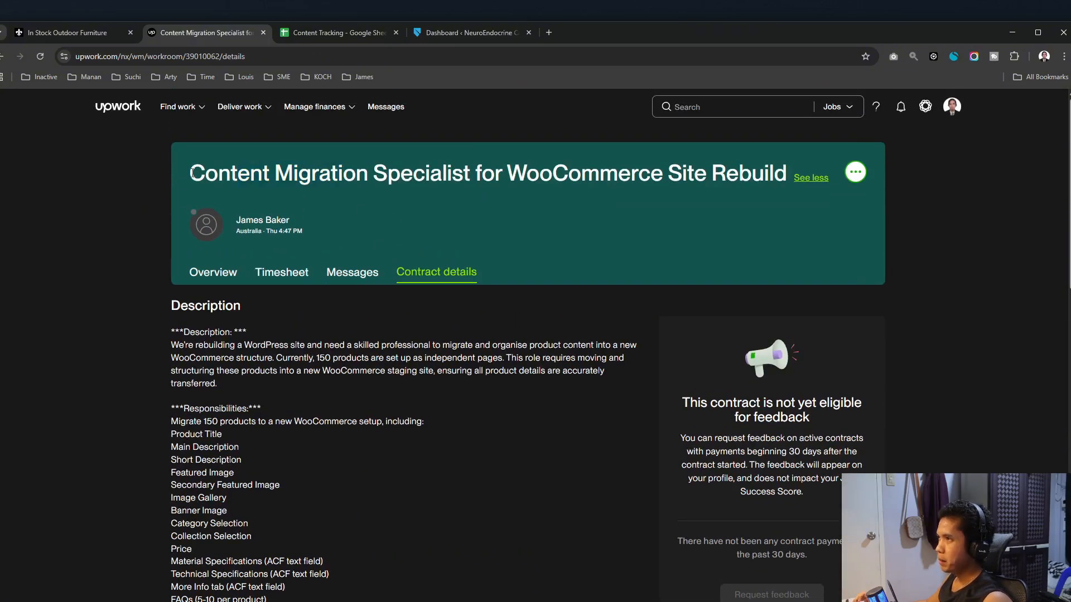
pyautogui.moveTo(492, 180); pyautogui.dragTo(473, 182)
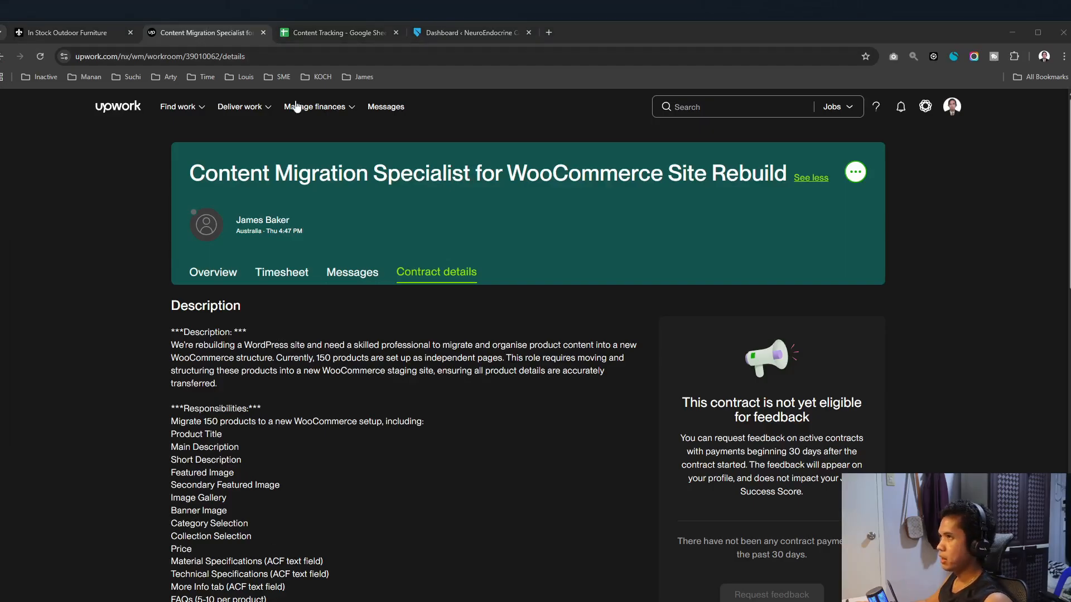
# Examine the booklet titles in the Content Tracking sheet and check the staging site's WordPress dashboard
pyautogui.click(331, 32)
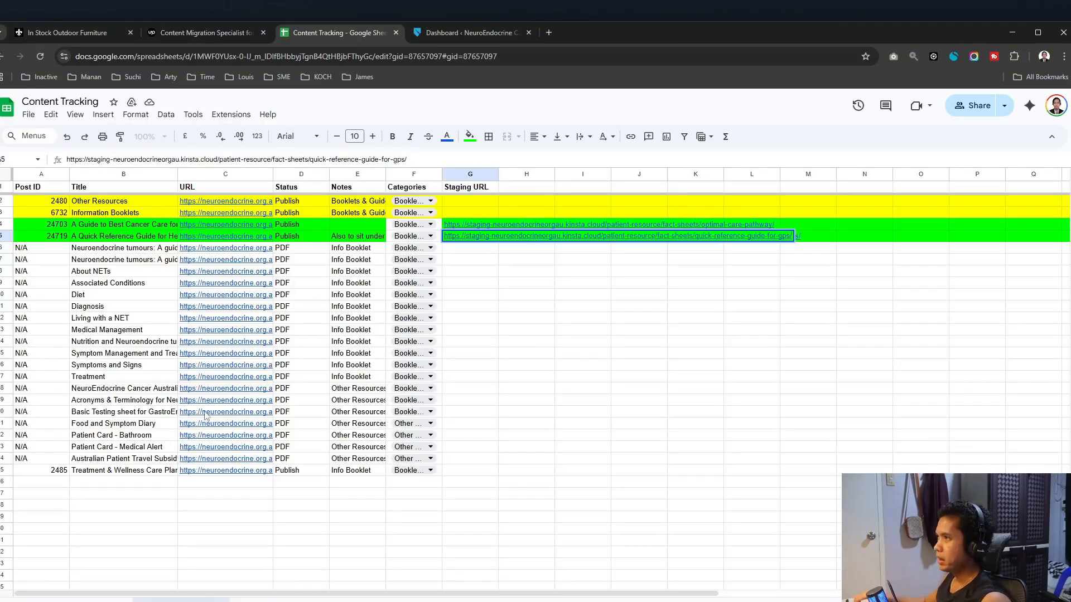
pyautogui.click(146, 251)
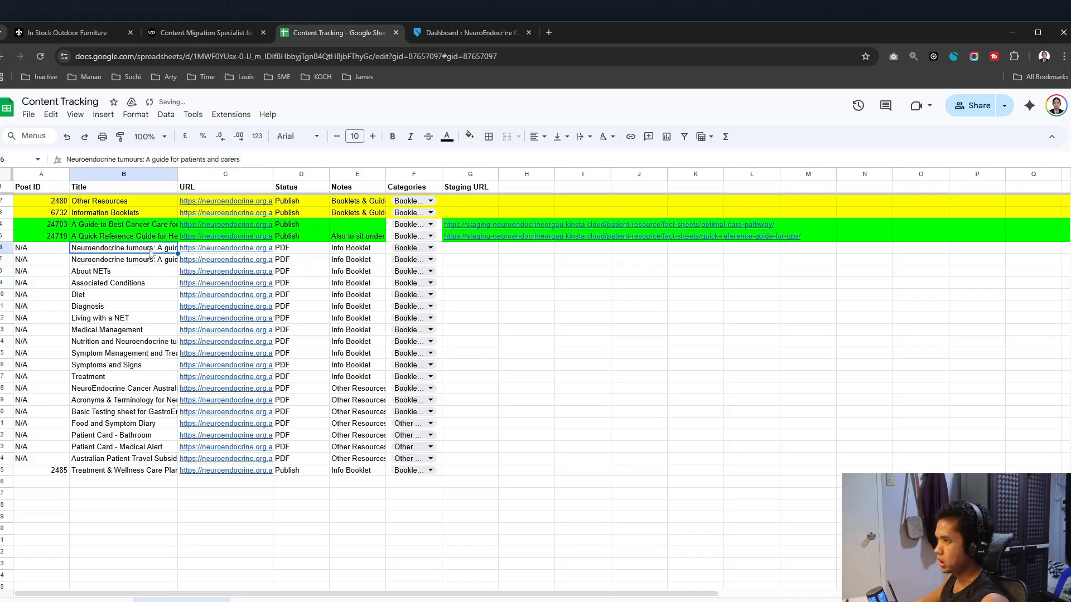
pyautogui.click(170, 263)
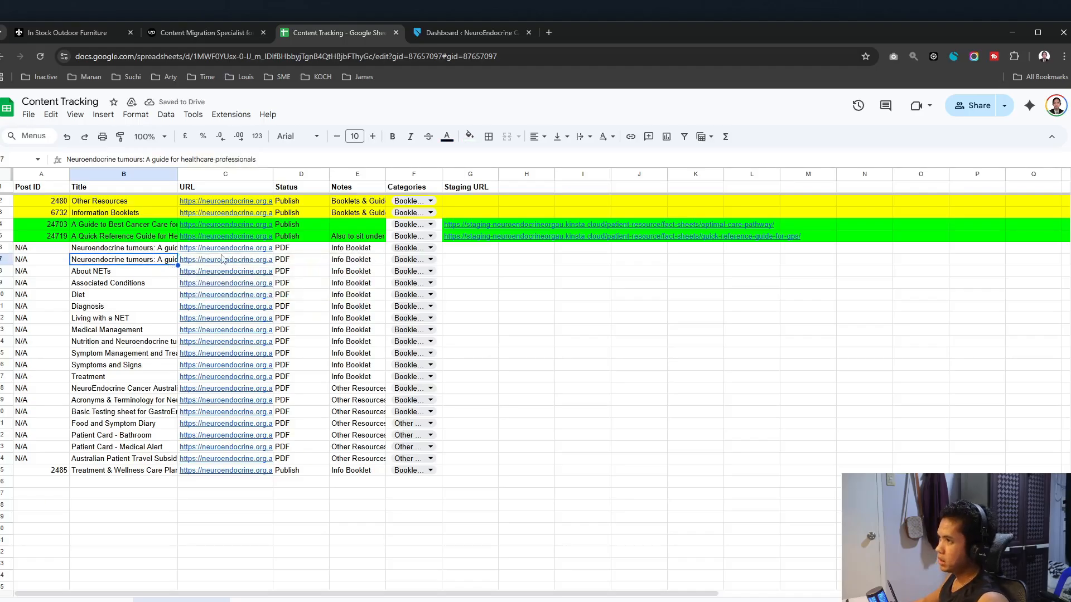
pyautogui.click(467, 33)
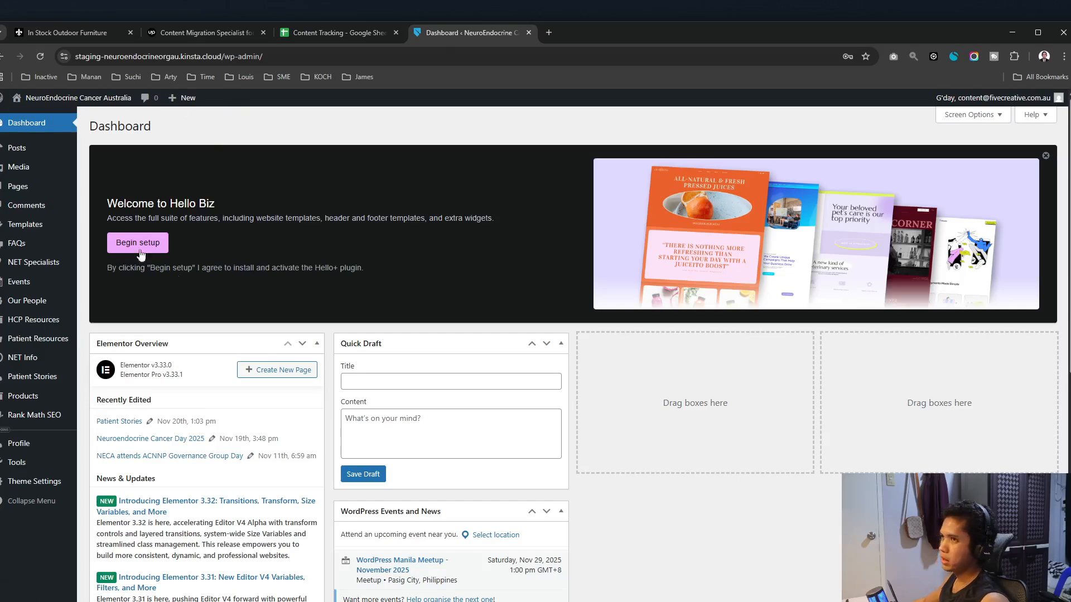
pyautogui.hotkey('ctrl', 'shift', 'Tab')
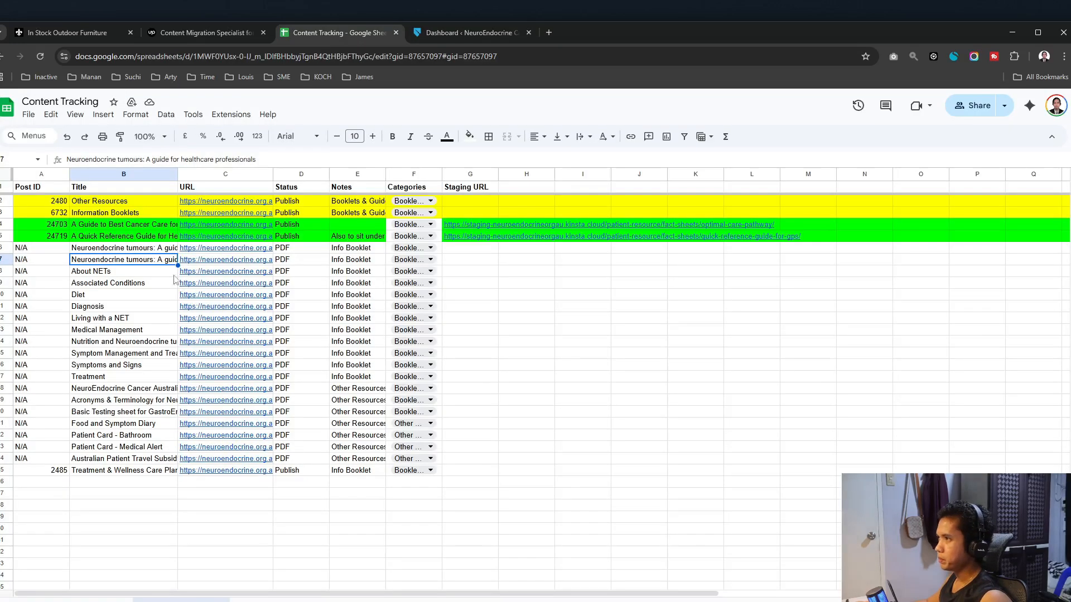
# Open the PDF linked in the Content Tracking row for "Neuroendocrine tumours: A guide for patients and carers"
pyautogui.click(147, 253)
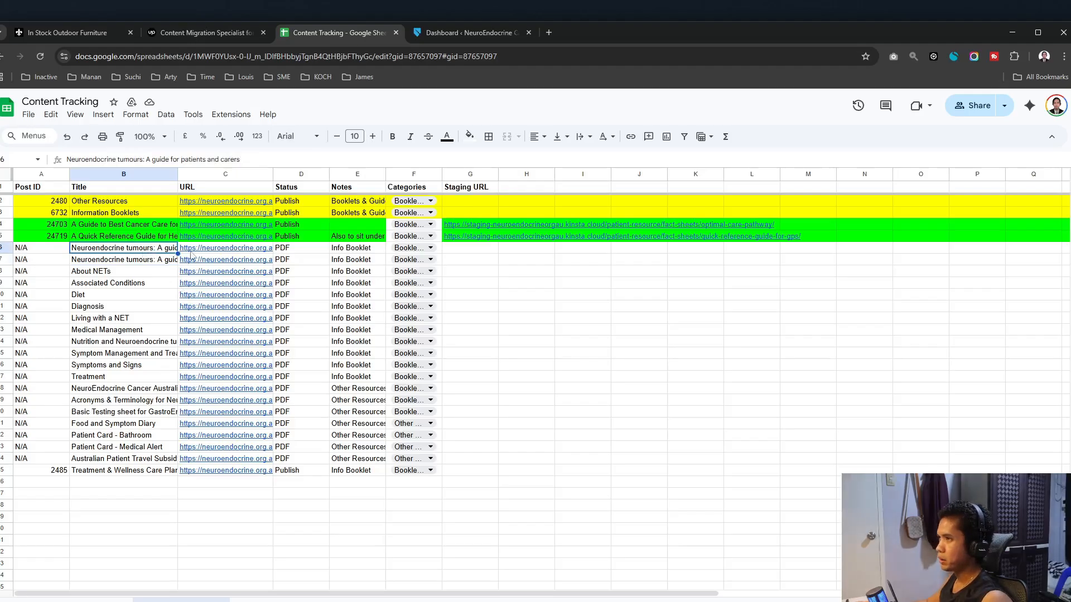
pyautogui.click(211, 253)
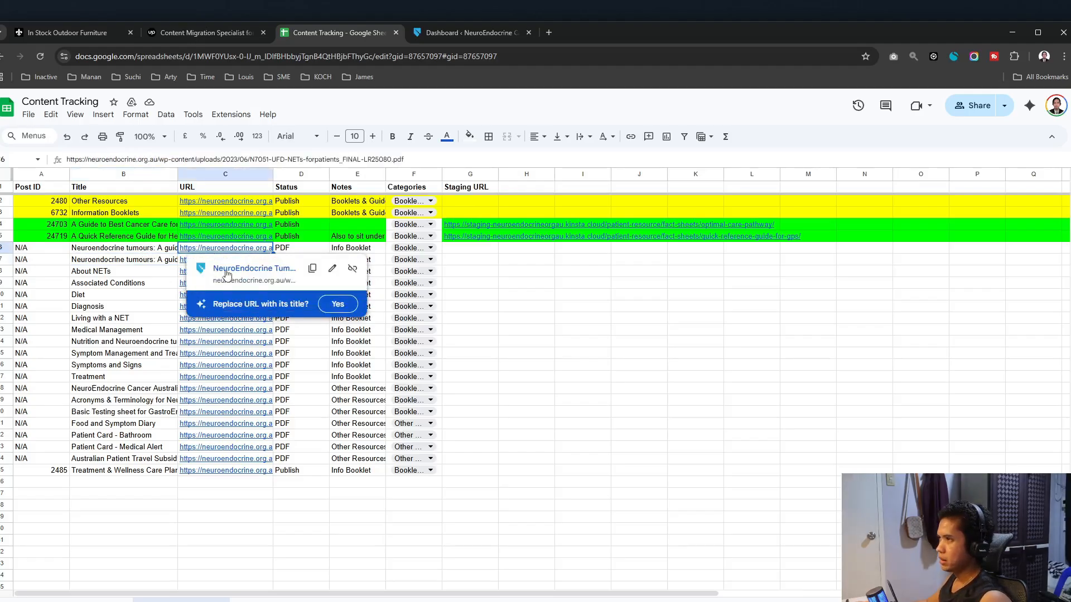
pyautogui.click(235, 269)
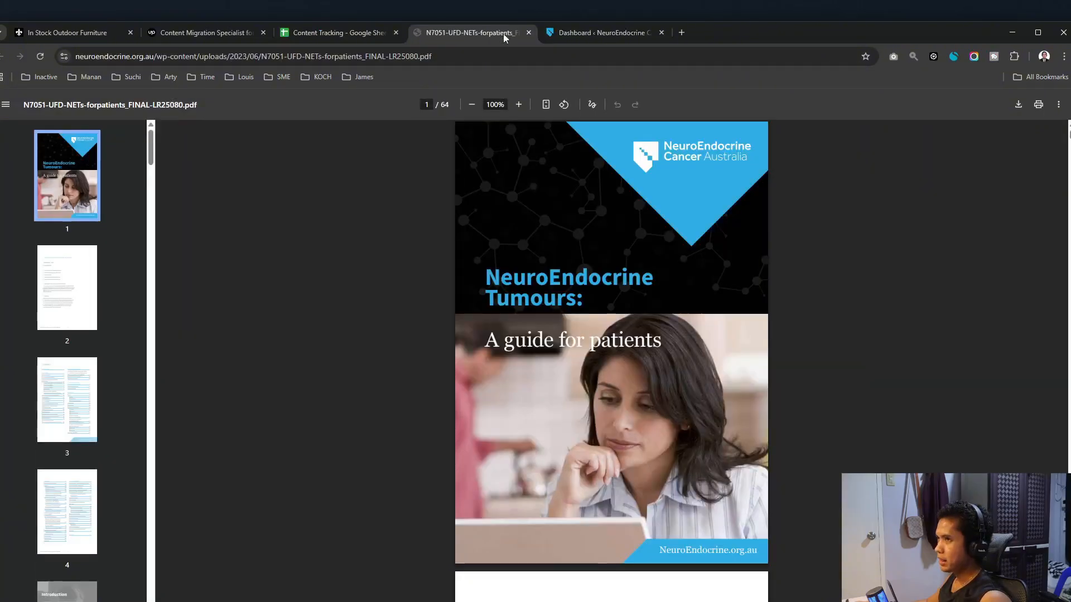
# Switch to the staging WordPress site and open the list of all patient resources
pyautogui.click(559, 39)
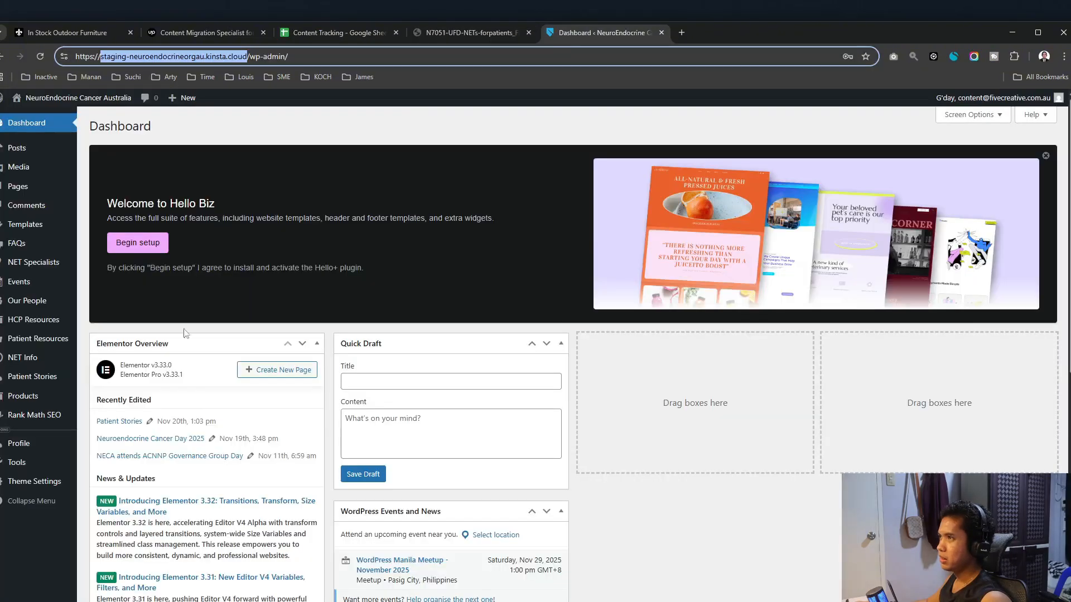
pyautogui.moveTo(39, 346)
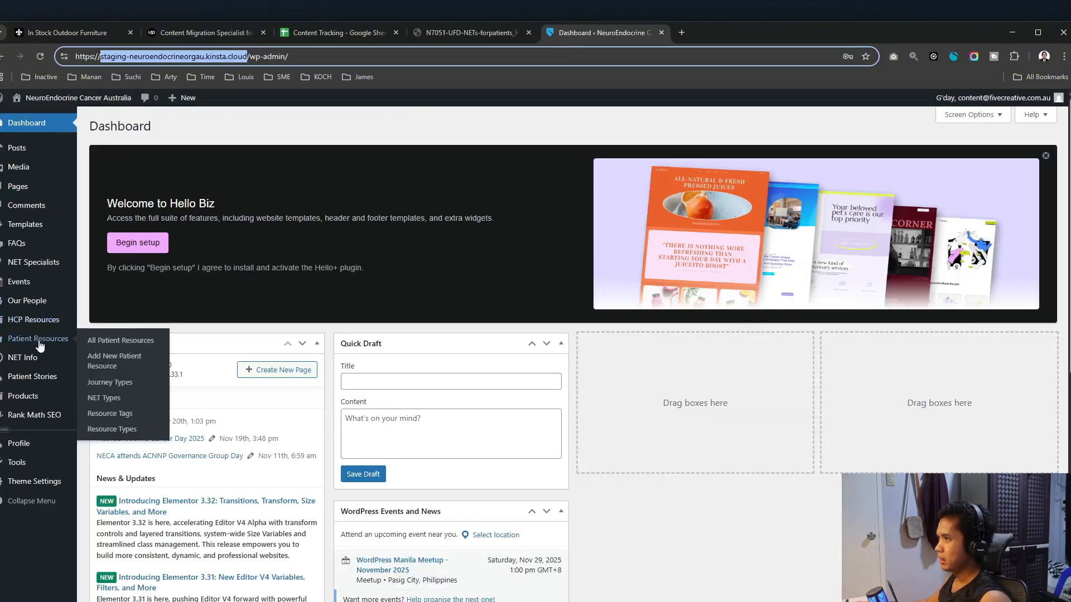
pyautogui.click(118, 342)
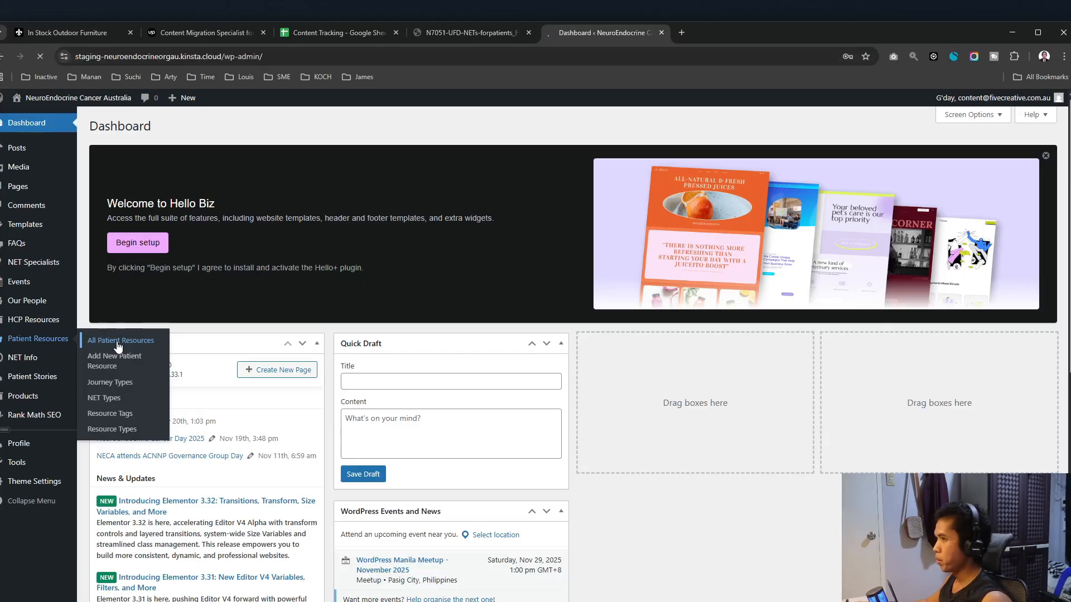
pyautogui.click(474, 33)
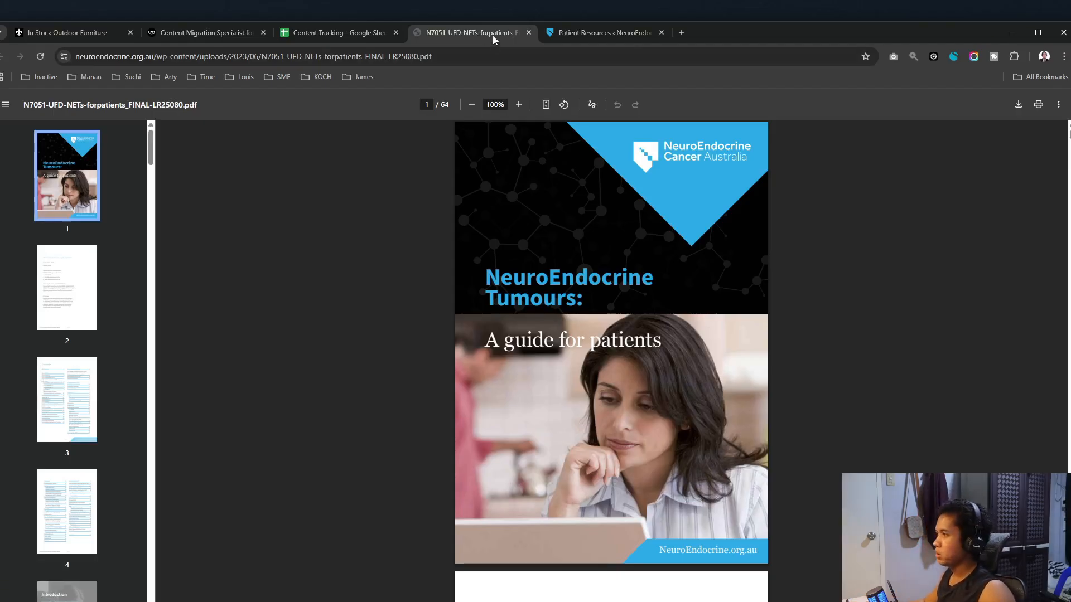
pyautogui.click(549, 33)
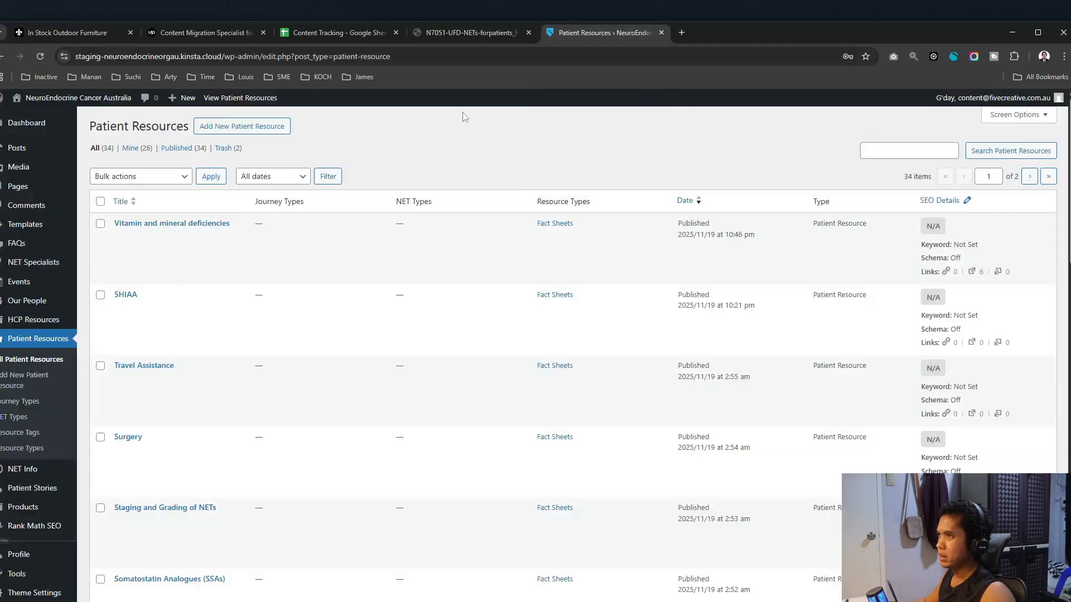
# Check the patient guide's row in the tracking sheet and download its PDF to the Downloads folder as N7051-UFD-NETs-forpatients_FINAL-LR25080
pyautogui.click(365, 37)
pyautogui.click(344, 250)
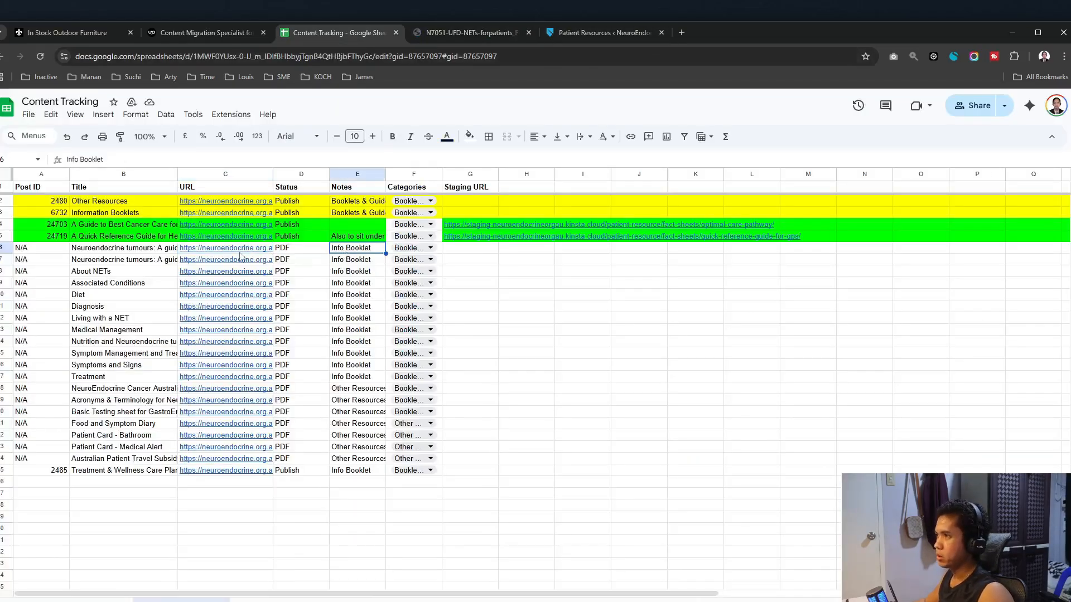
pyautogui.click(240, 249)
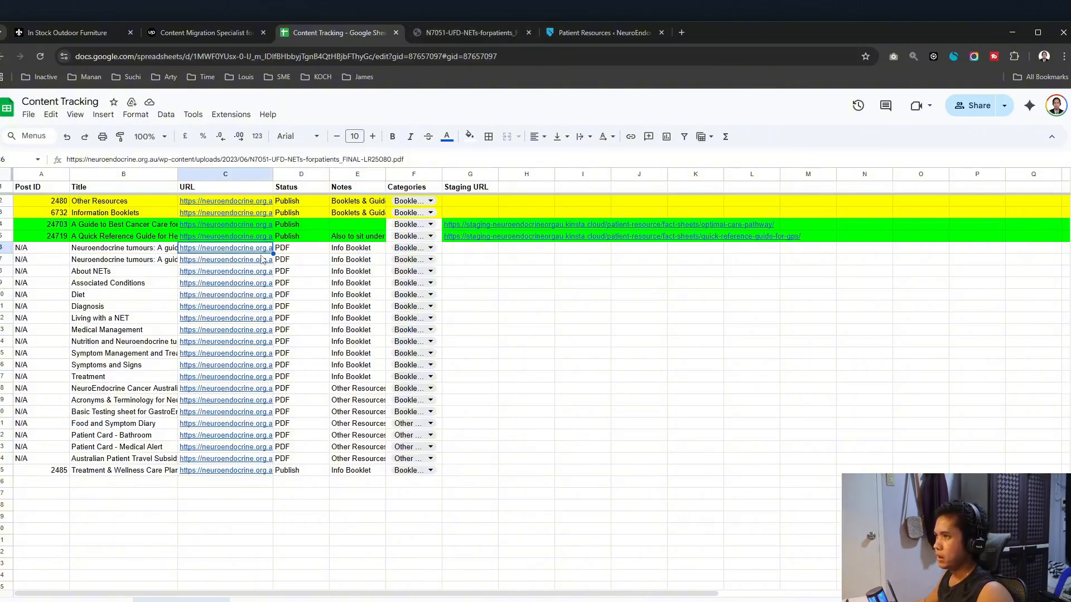
pyautogui.click(459, 31)
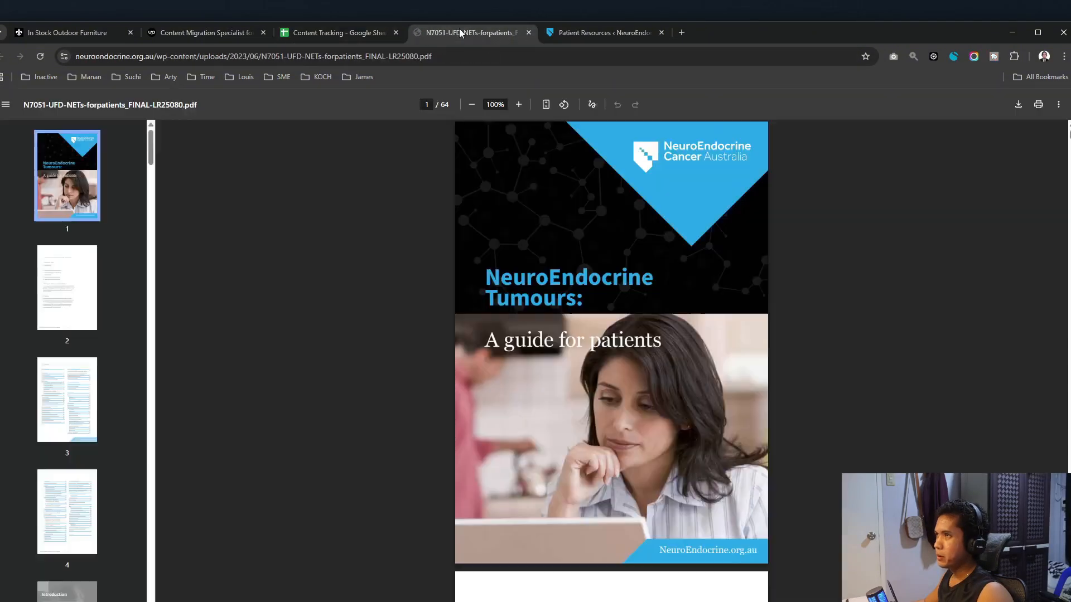
pyautogui.click(1017, 106)
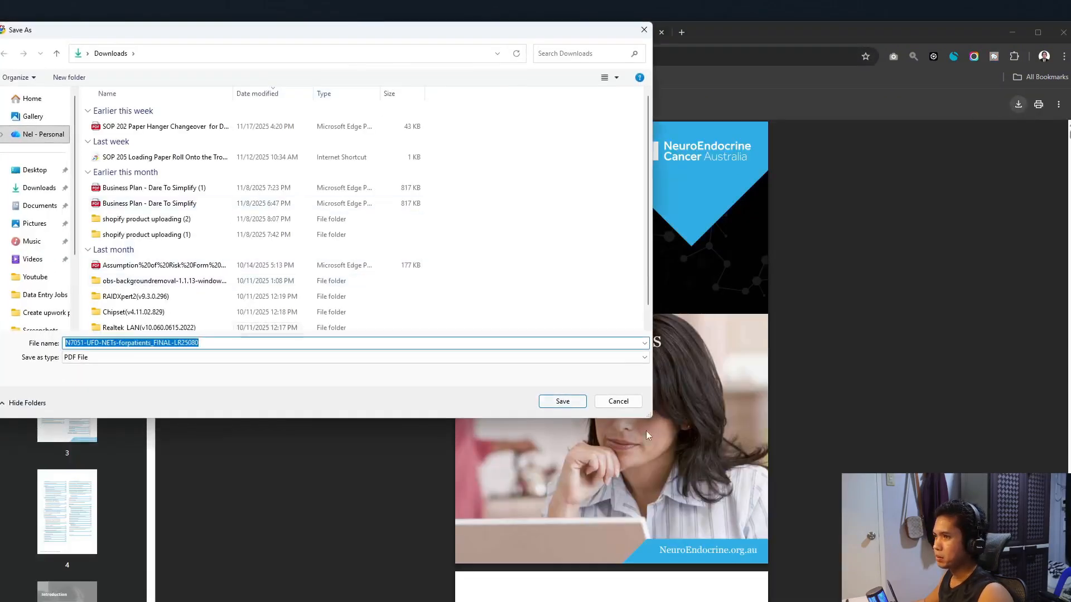
pyautogui.click(563, 401)
# Start a new patient resource with the title "Neuroendocrine tumours: A guide for patients and carers" copied from the tracking sheet
pyautogui.click(574, 34)
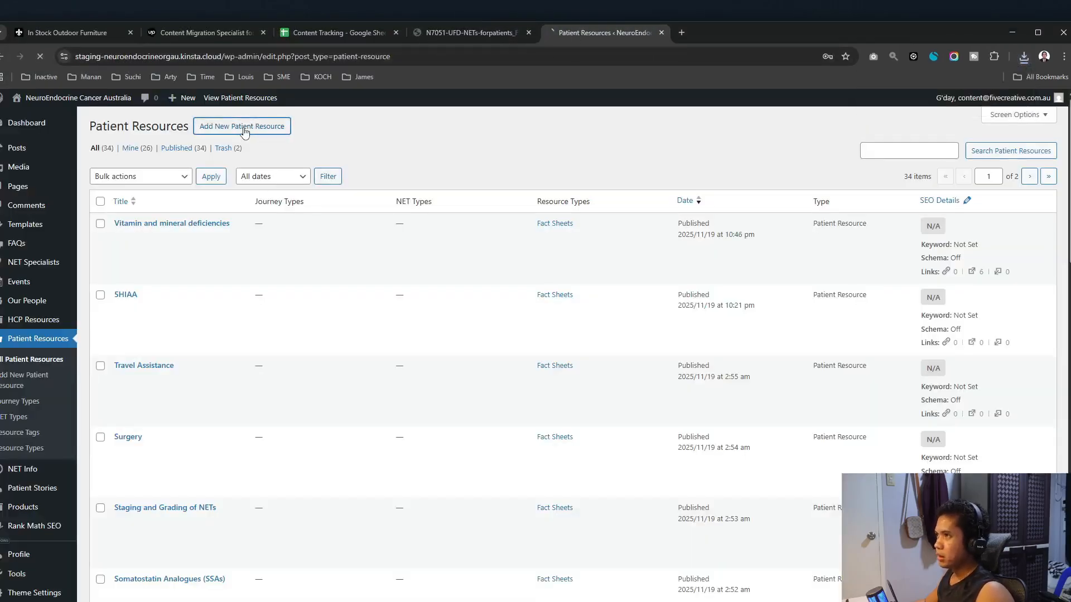
pyautogui.click(36, 342)
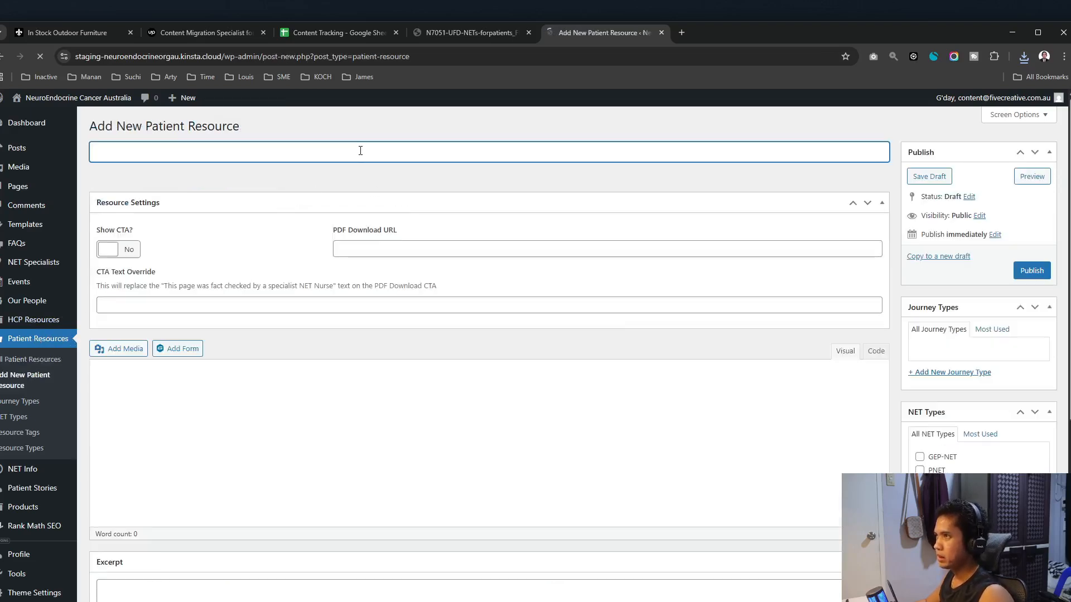
pyautogui.click(347, 36)
pyautogui.click(145, 250)
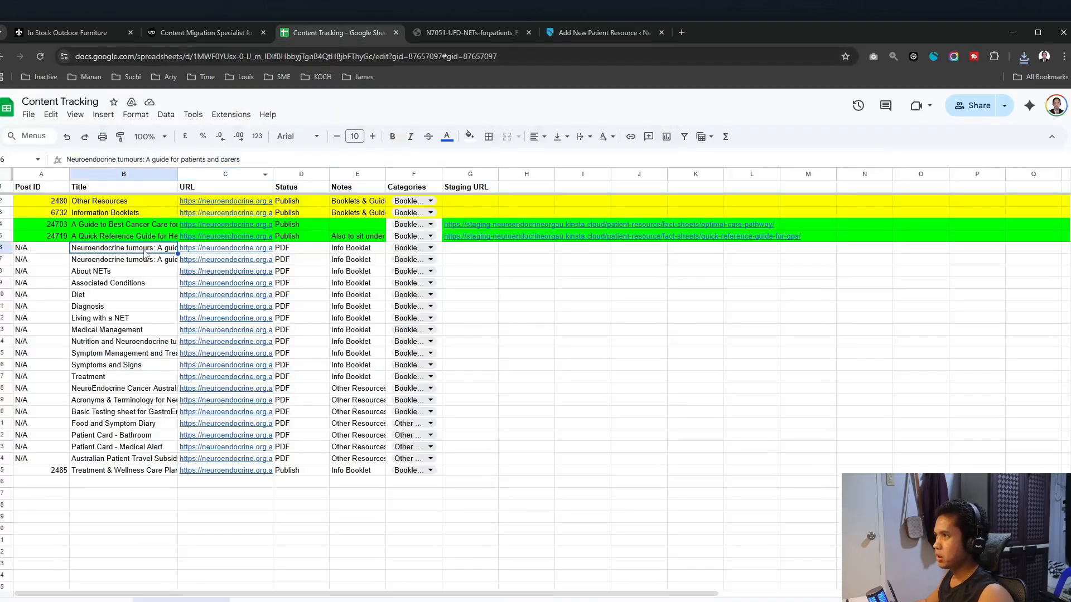
pyautogui.hotkey('ctrl', 'c')
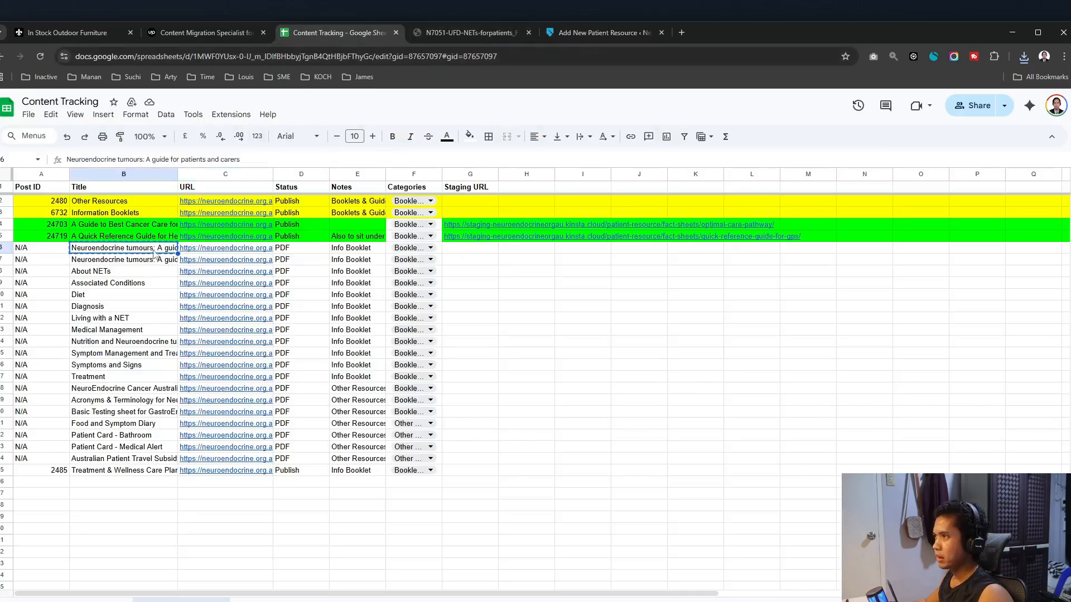
pyautogui.click(597, 33)
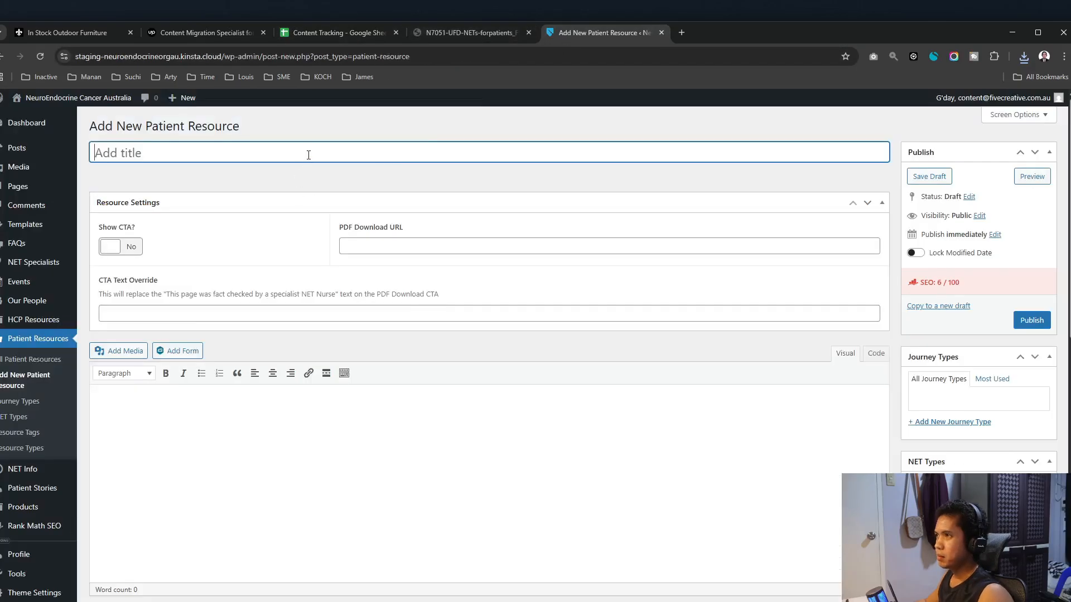
pyautogui.hotkey('ctrl', 'v')
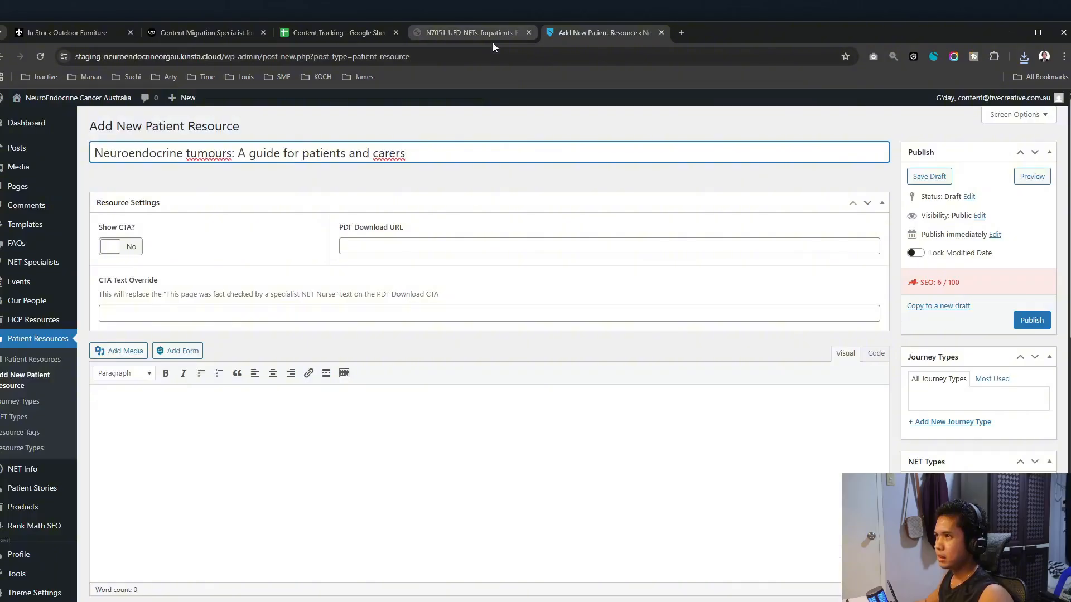
# Upload N7051-UFD-NETs-forpatients_FINAL-LR25080.pdf as new media in a separate tab, and return to the new patient resource
pyautogui.moveTo(25, 175)
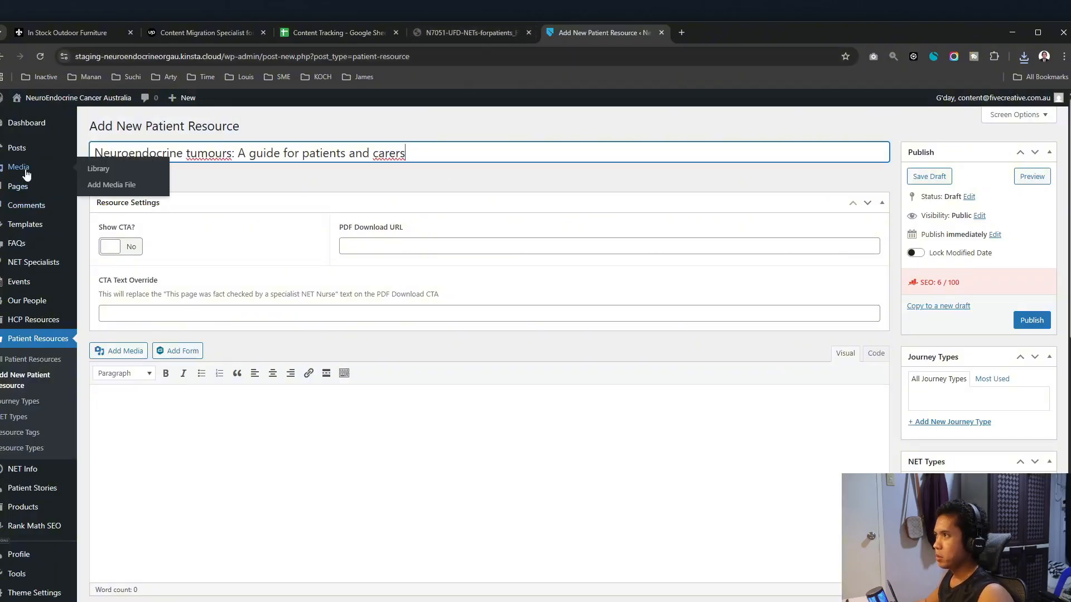
pyautogui.middleClick(115, 184)
pyautogui.click(708, 32)
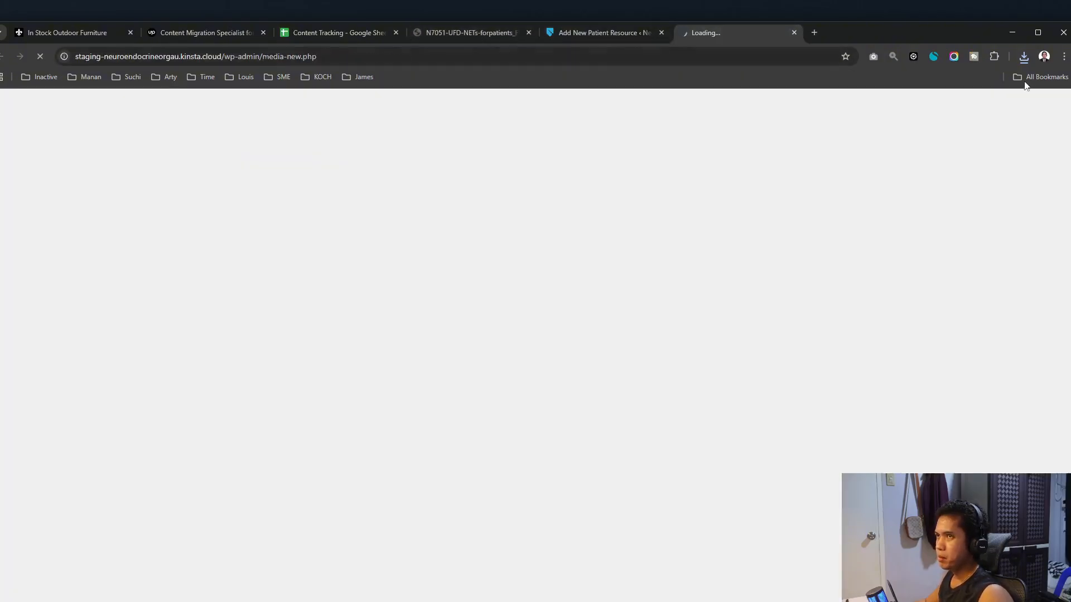
pyautogui.click(434, 39)
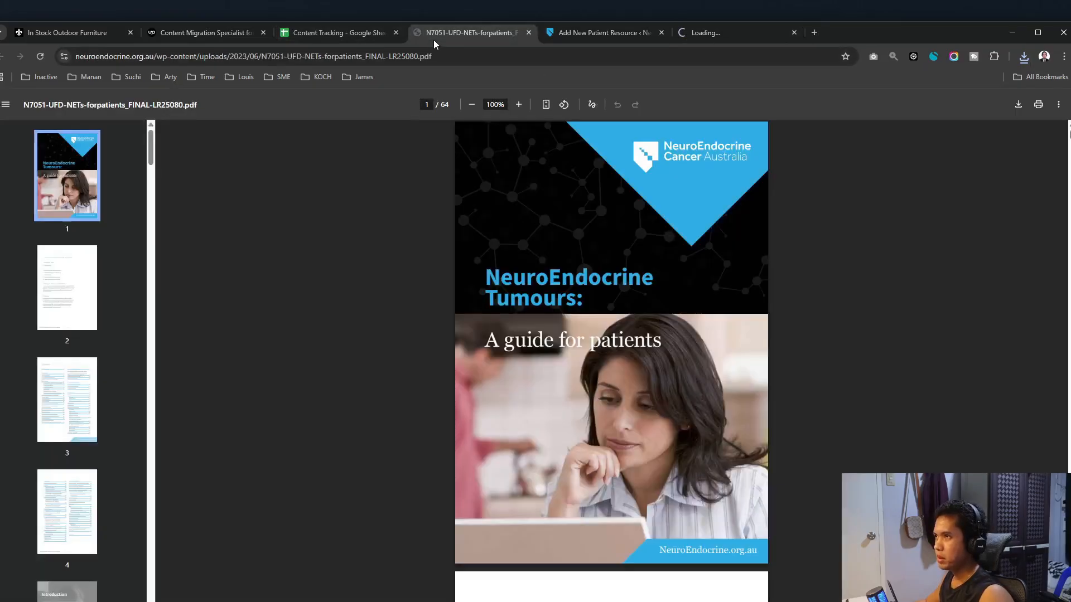
pyautogui.click(698, 33)
pyautogui.moveTo(908, 126); pyautogui.dragTo(536, 234)
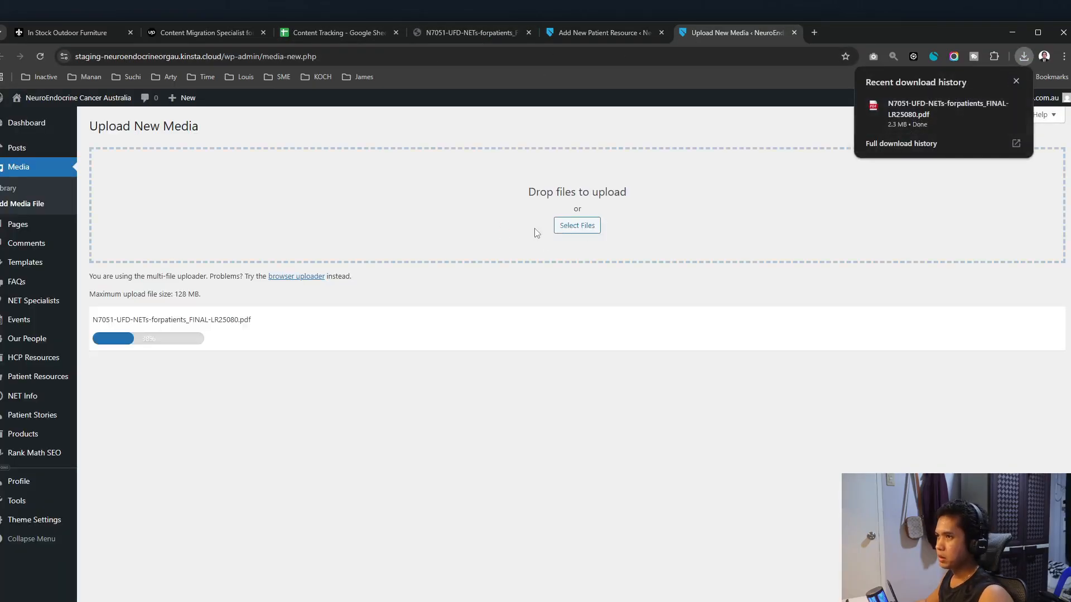
pyautogui.hotkey('ctrl', 'shift', 'Tab')
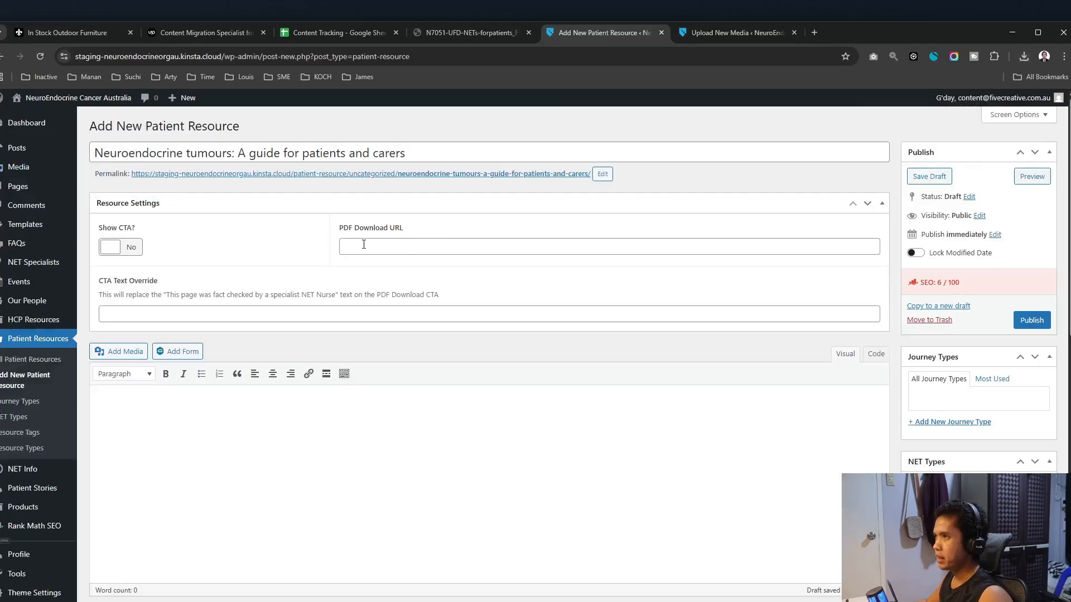
# Copy the uploaded N7051-UFD-NETs-forpatients_FINAL-LR25080.pdf file's URL and enter it as the new patient resource's PDF download URL
pyautogui.click(368, 243)
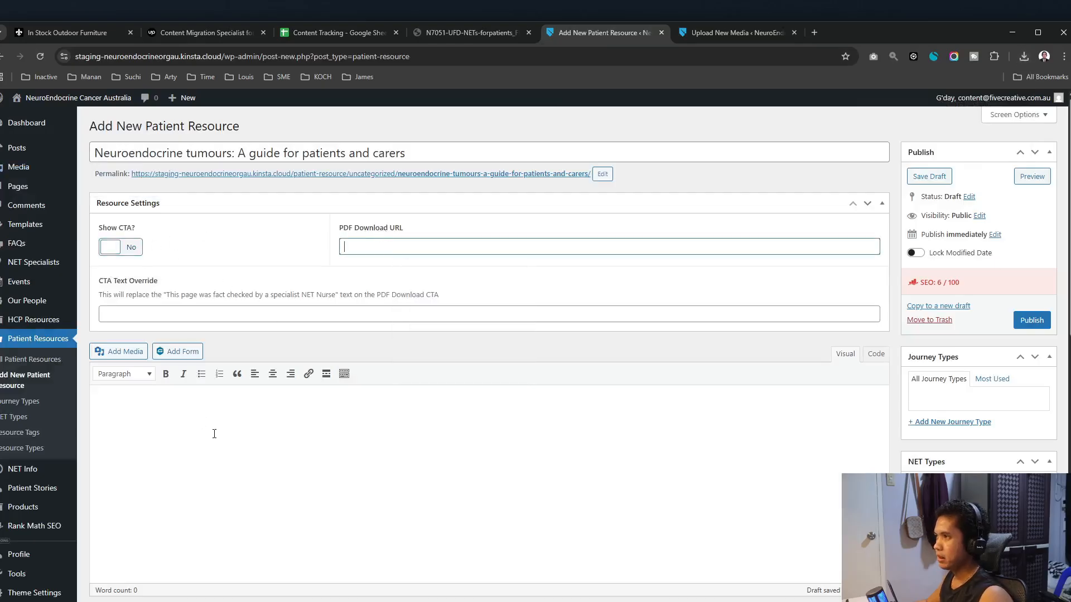
pyautogui.click(243, 431)
pyautogui.click(710, 40)
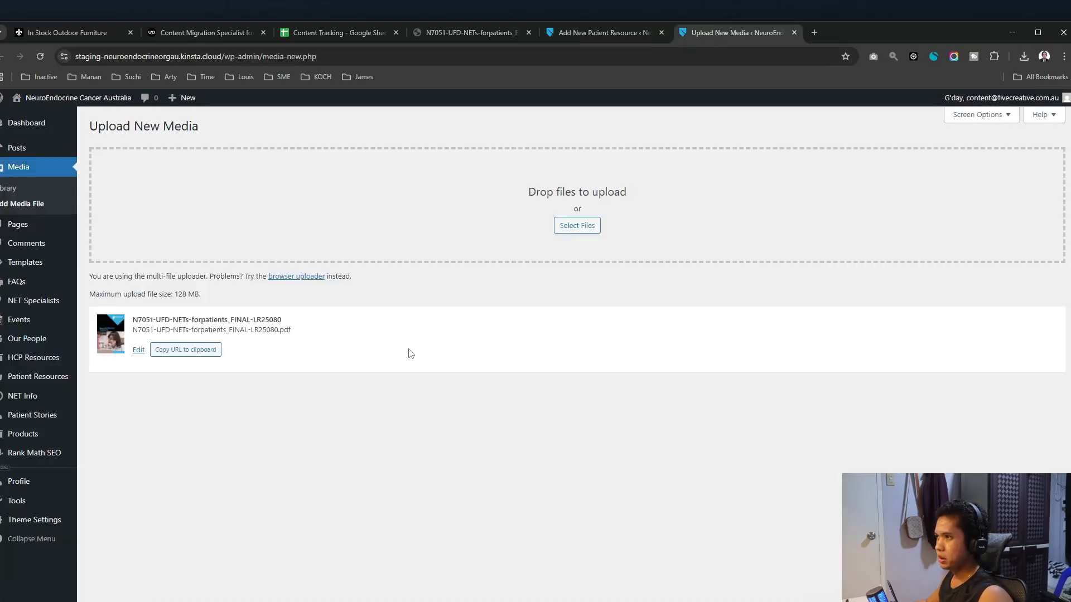
pyautogui.click(187, 350)
pyautogui.click(593, 34)
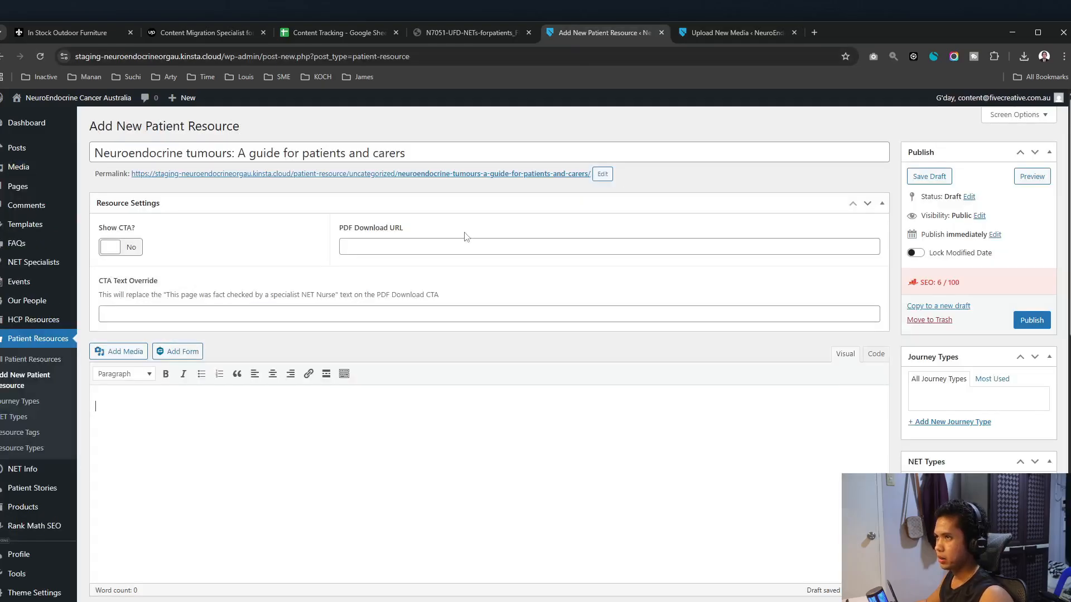
pyautogui.click(454, 246)
pyautogui.hotkey('ctrl', 'v')
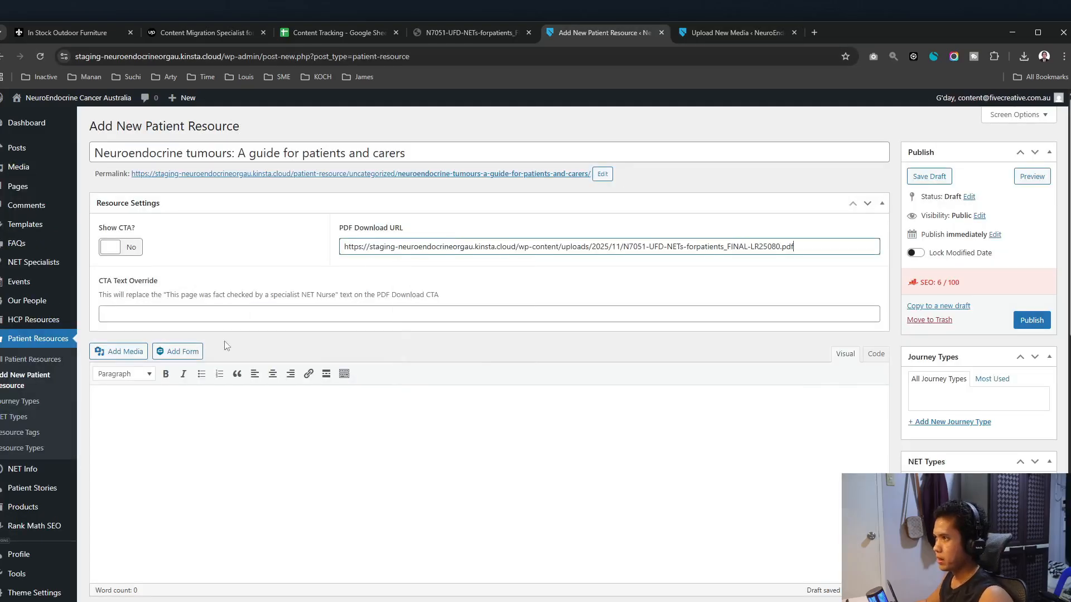
# Copy the patient guide's description paragraph from the live Information Booklets page into the new patient resource's content
pyautogui.scroll(-3, 372, 270)
pyautogui.scroll(3, 372, 270)
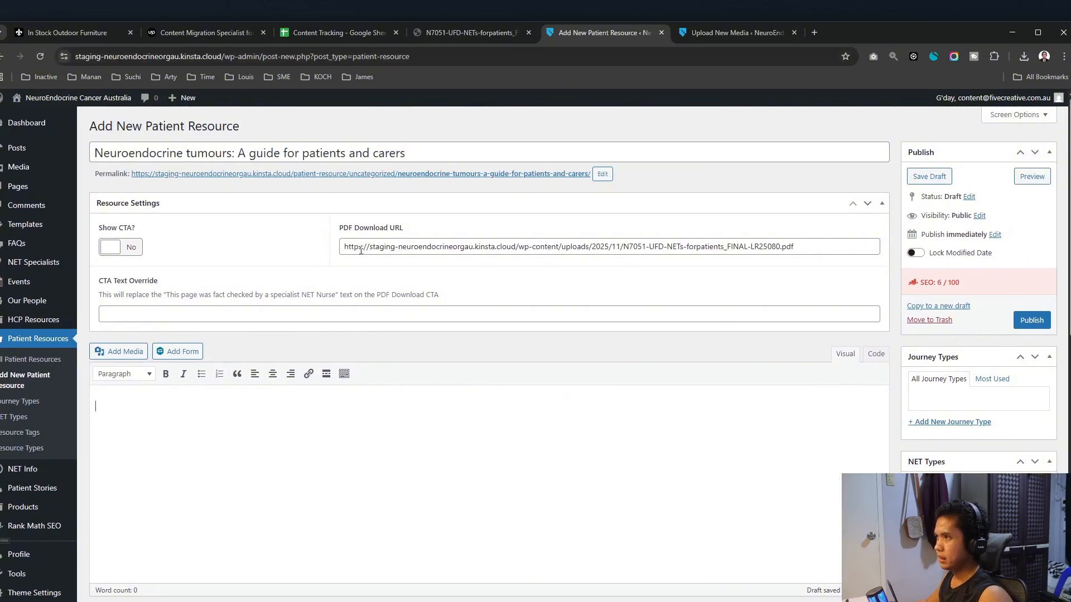
pyautogui.click(444, 32)
pyautogui.click(339, 35)
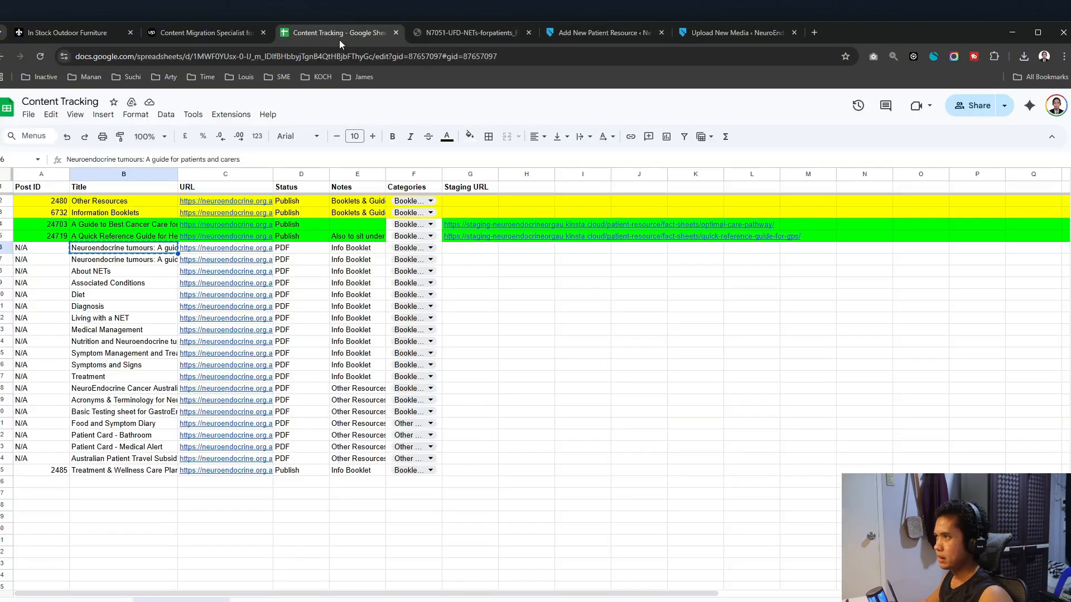
pyautogui.moveTo(427, 382); pyautogui.dragTo(628, 444)
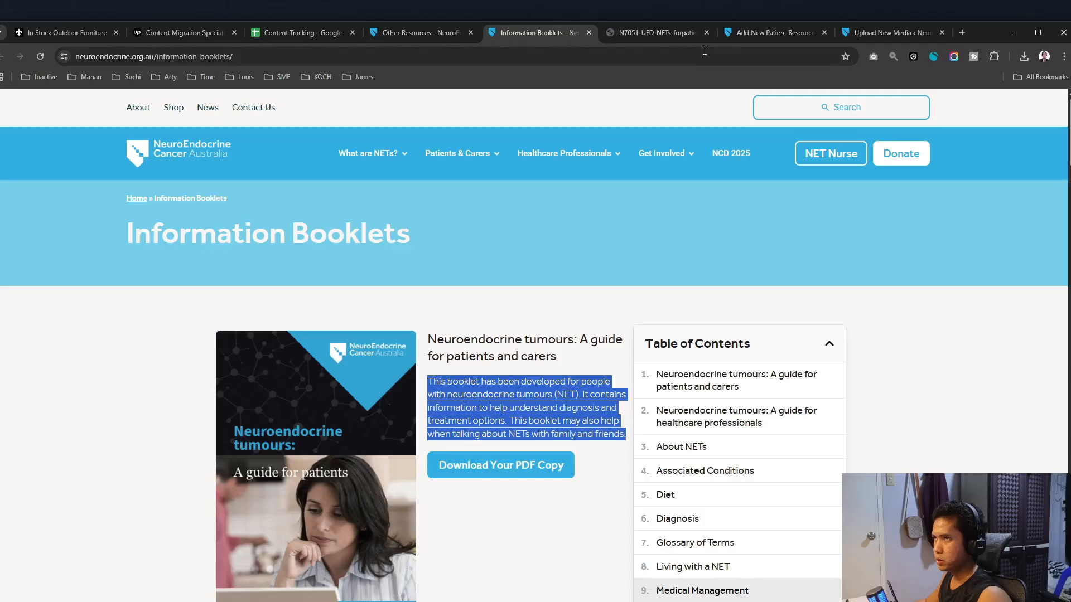
pyautogui.click(676, 31)
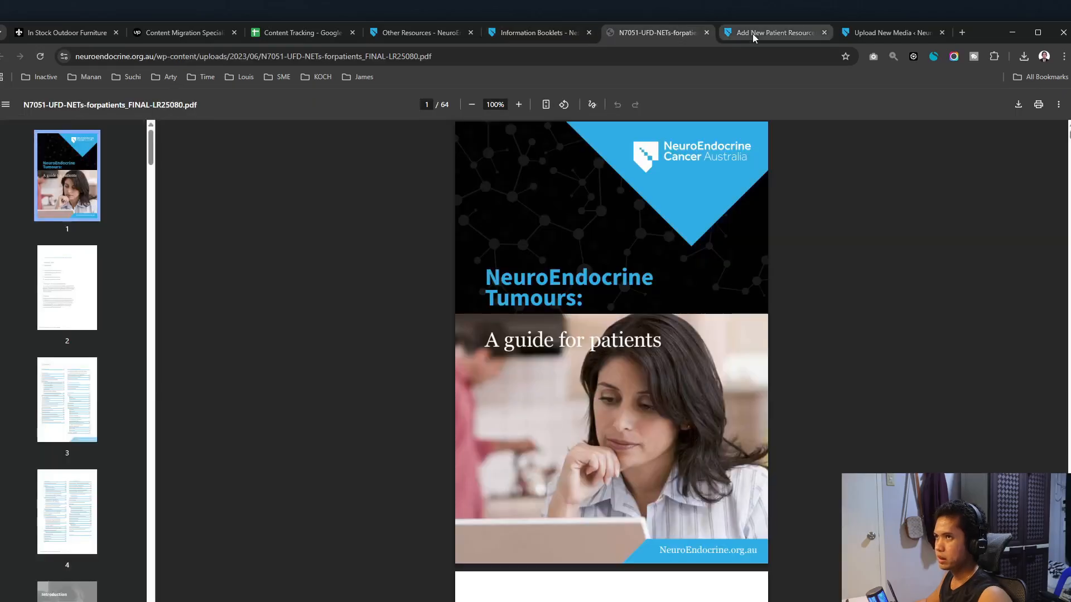
pyautogui.click(752, 33)
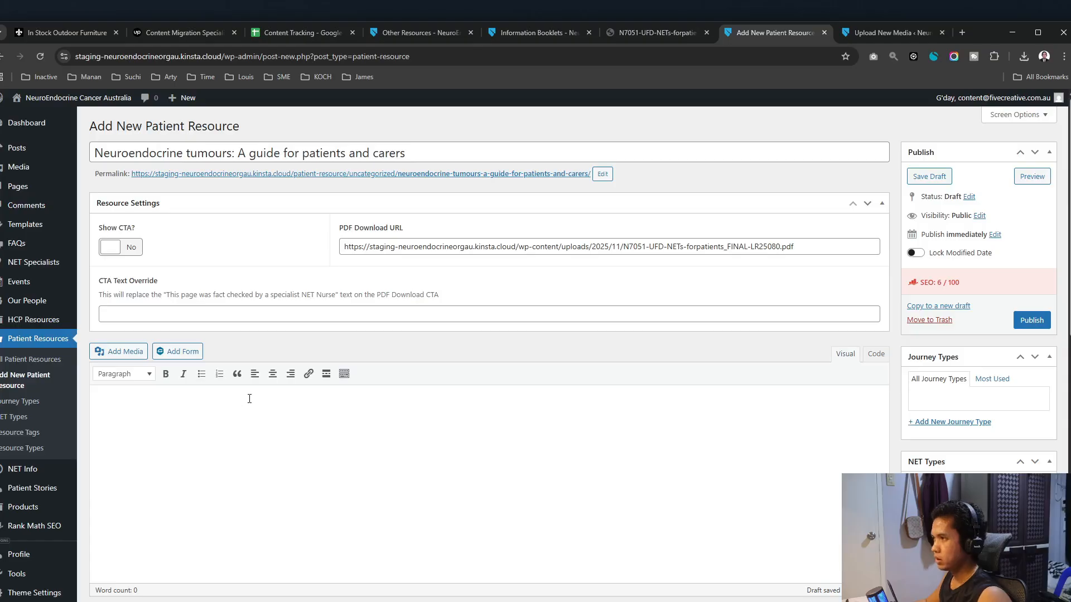
pyautogui.hotkey('ctrl', 'v')
pyautogui.click(876, 354)
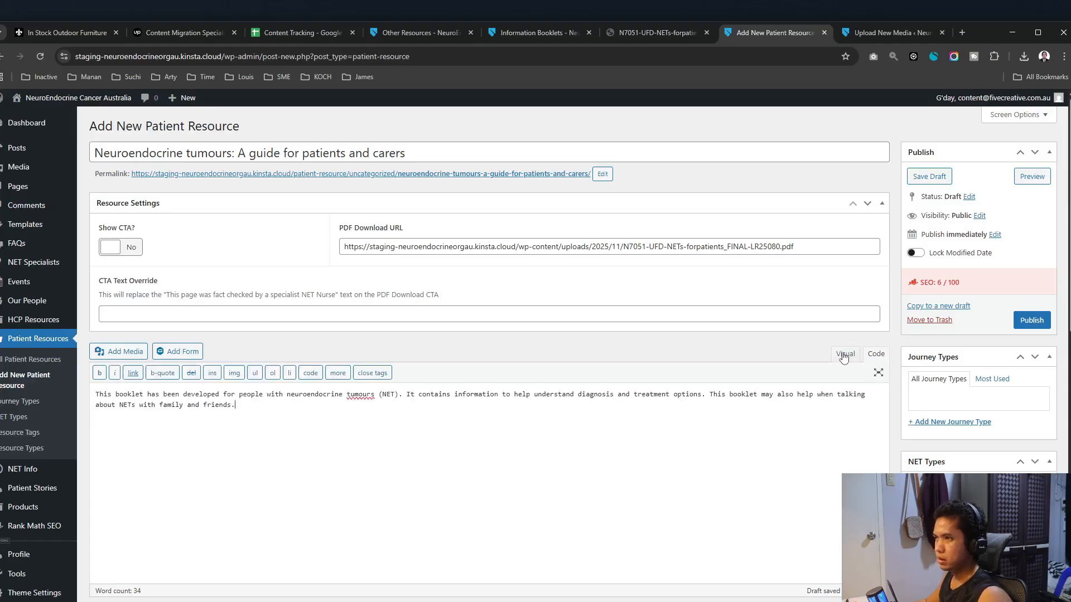
pyautogui.click(845, 354)
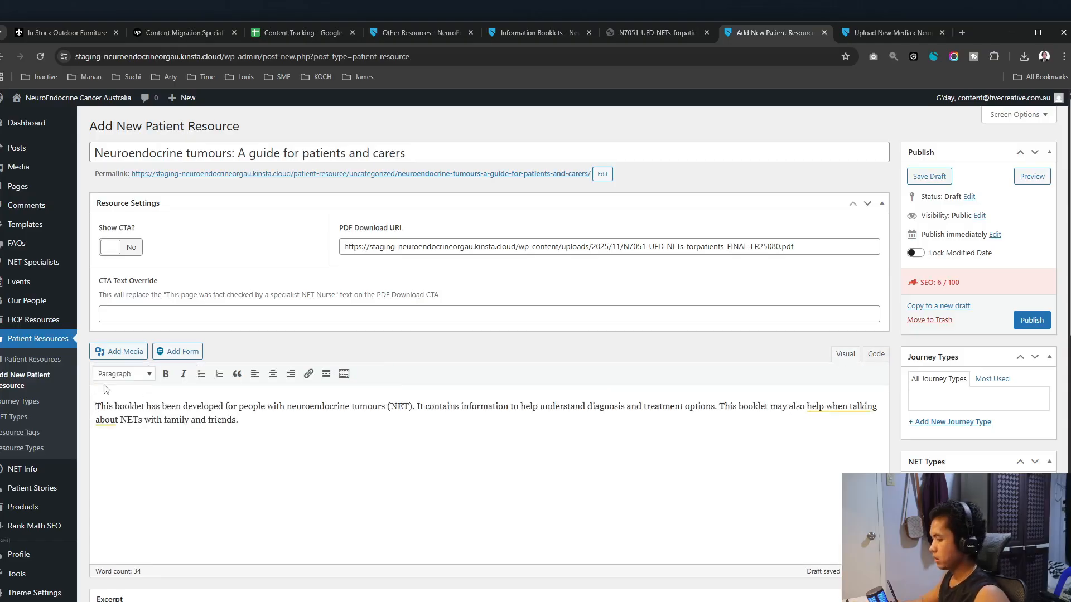
# Add the title "Overview" above the description paragraph and format it as Heading 2
pyautogui.press('Return')
pyautogui.press('BackSpace')
pyautogui.press('Return')
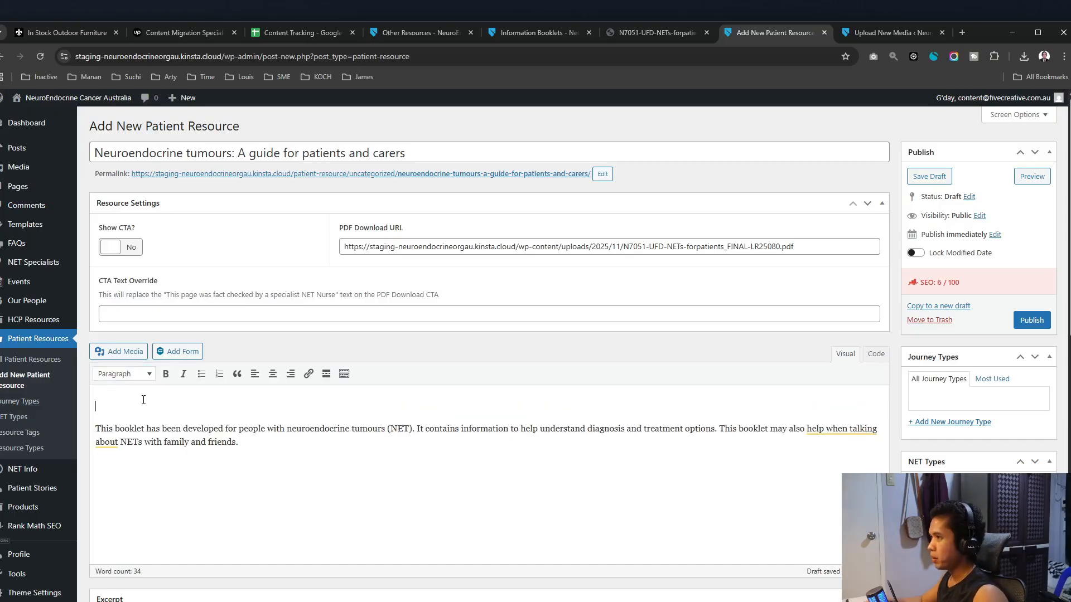
pyautogui.write('Overview')
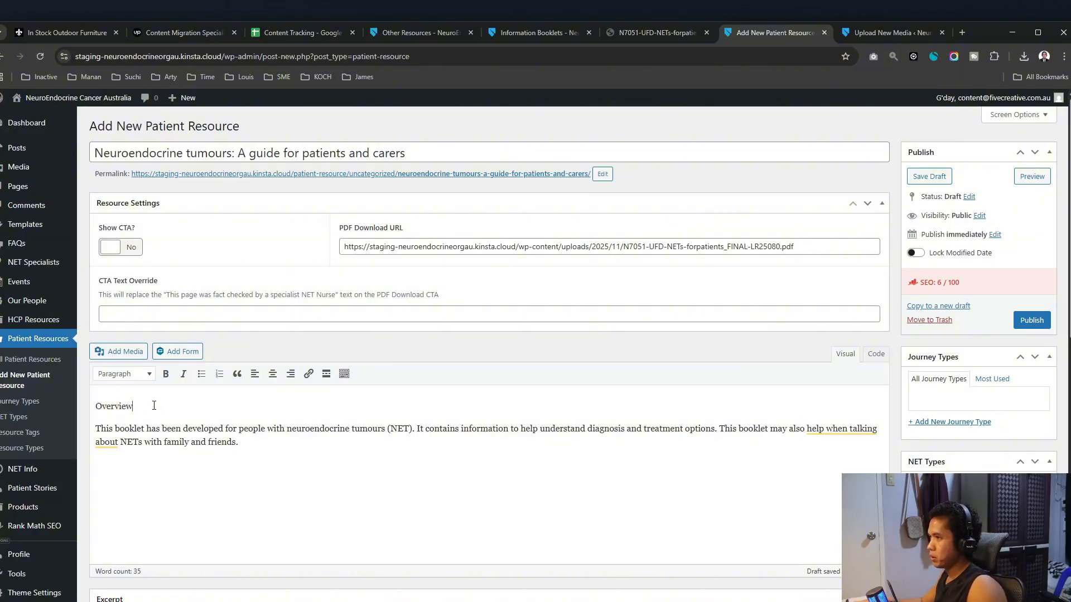
pyautogui.doubleClick(154, 405)
pyautogui.click(124, 374)
pyautogui.click(168, 441)
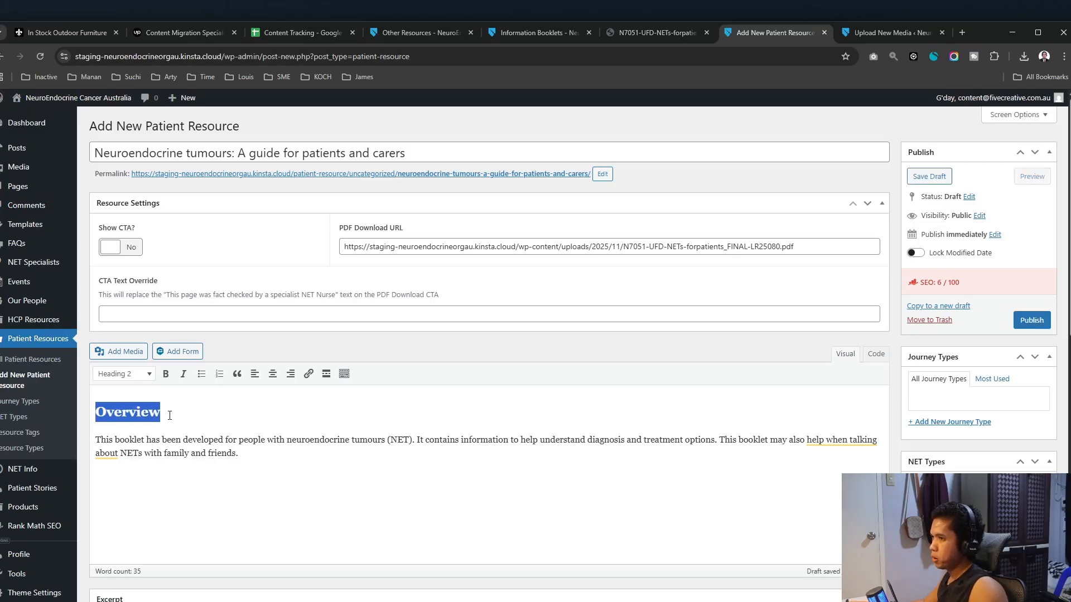
pyautogui.click(270, 445)
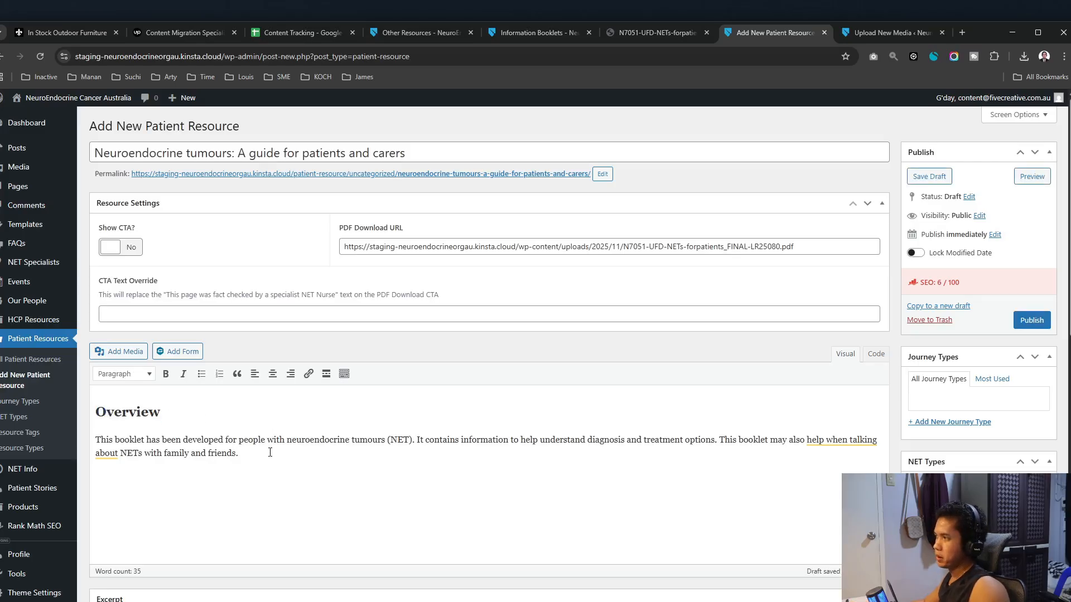
# Assign the Booklets & Guides resource type to the patient resource and check the categories in the tracking sheet
pyautogui.scroll(-5, 960, 465)
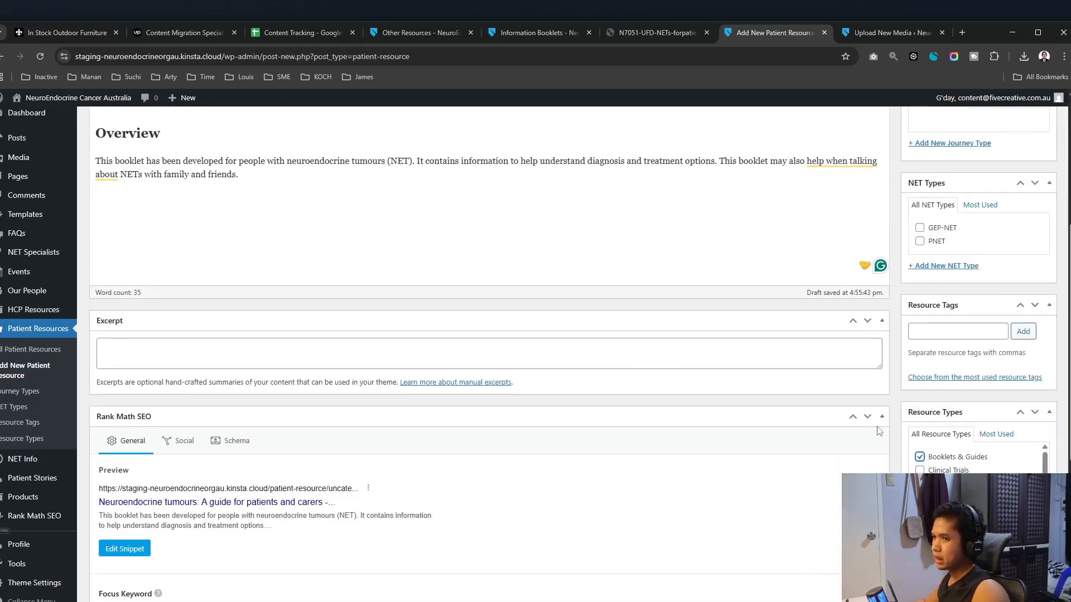
pyautogui.scroll(-3, 878, 431)
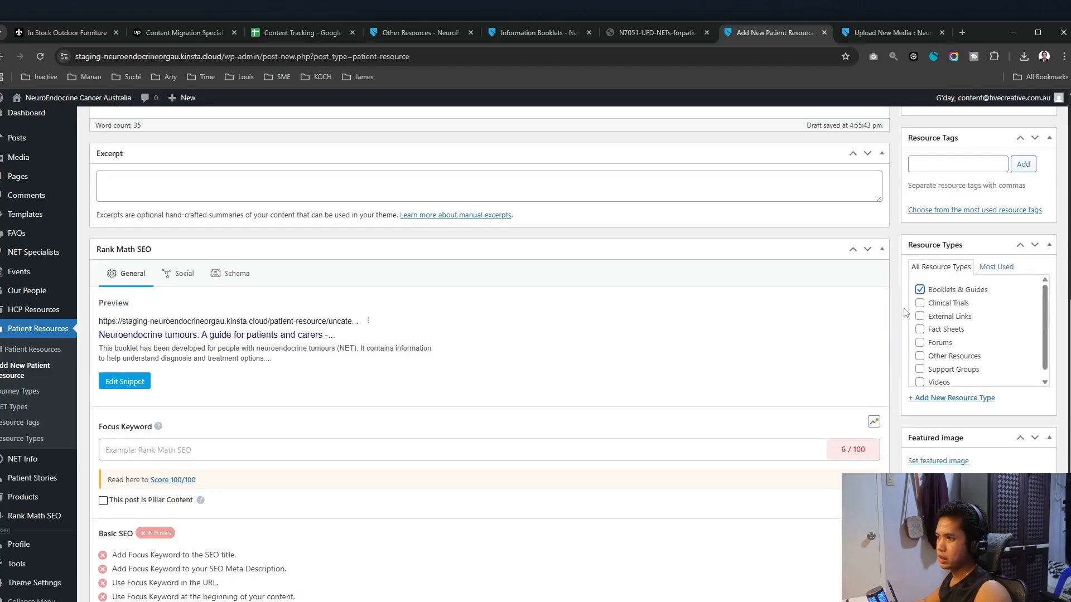
pyautogui.scroll(-3, 743, 397)
pyautogui.scroll(7, 736, 394)
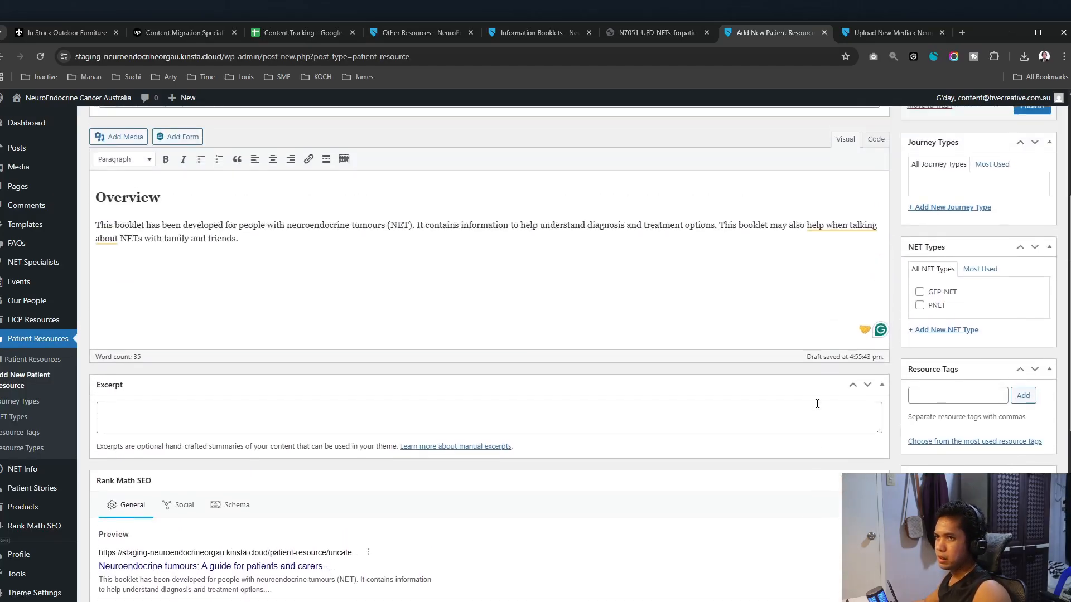
pyautogui.click(530, 33)
pyautogui.click(419, 32)
pyautogui.click(304, 32)
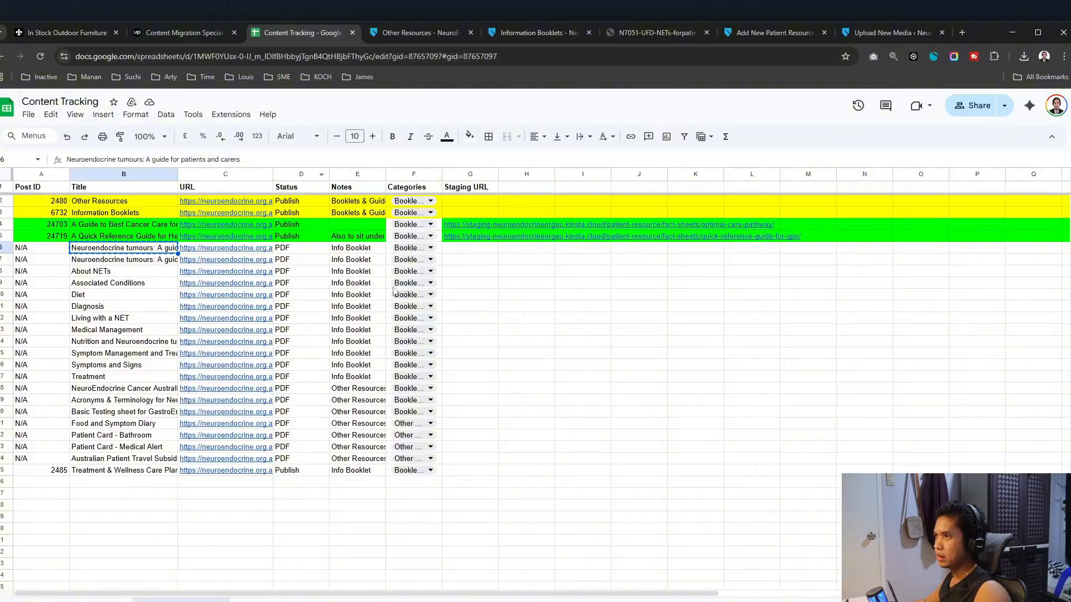
pyautogui.click(413, 259)
pyautogui.click(522, 260)
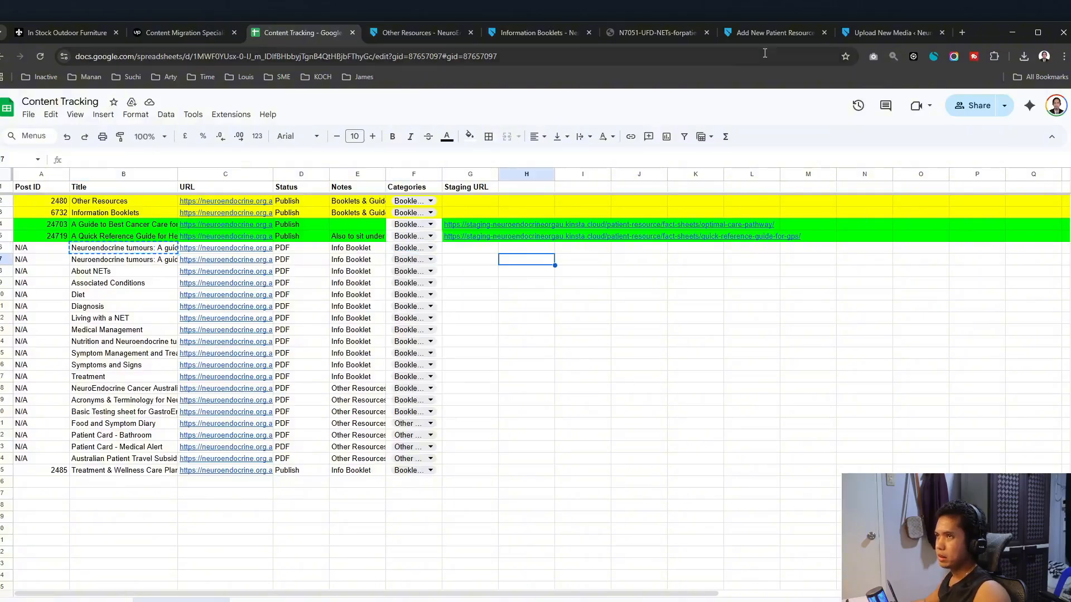
# Return to the new patient resource, set Show CTA to Yes, and publish it
pyautogui.click(868, 31)
pyautogui.click(790, 32)
pyautogui.click(1032, 320)
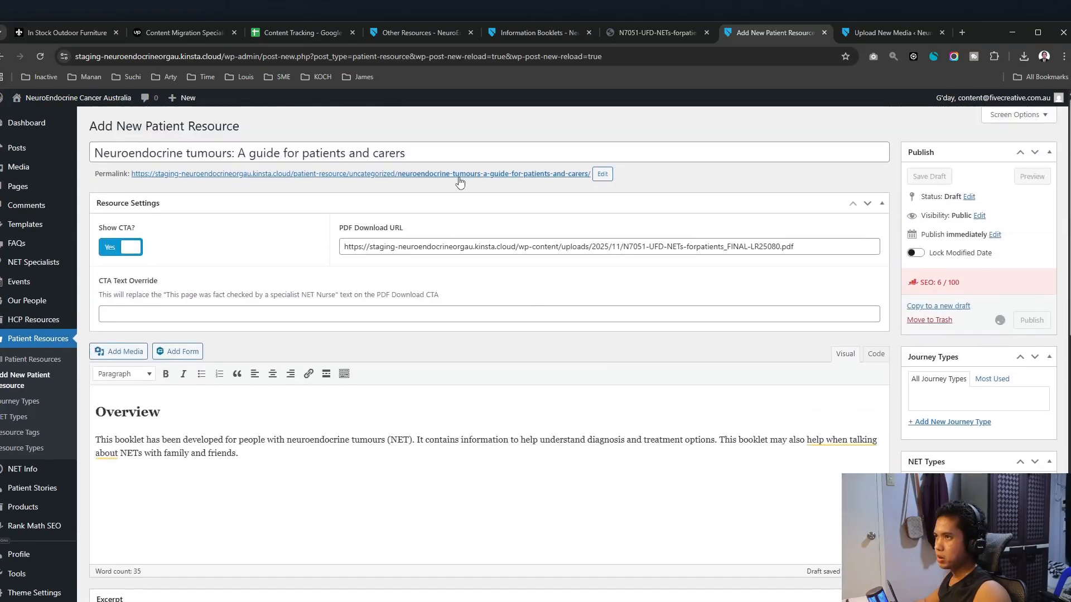
# Copy the published resource's permalink and paste it as the Staging URL in the patient guide's row of the tracking sheet
pyautogui.rightClick(459, 174)
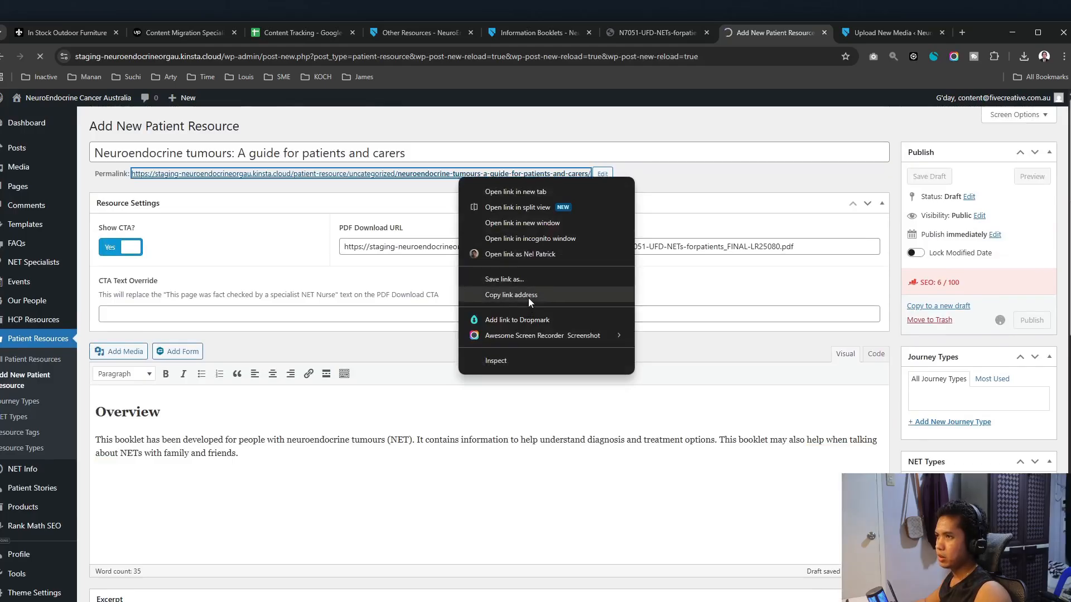
pyautogui.rightClick(488, 211)
pyautogui.click(586, 325)
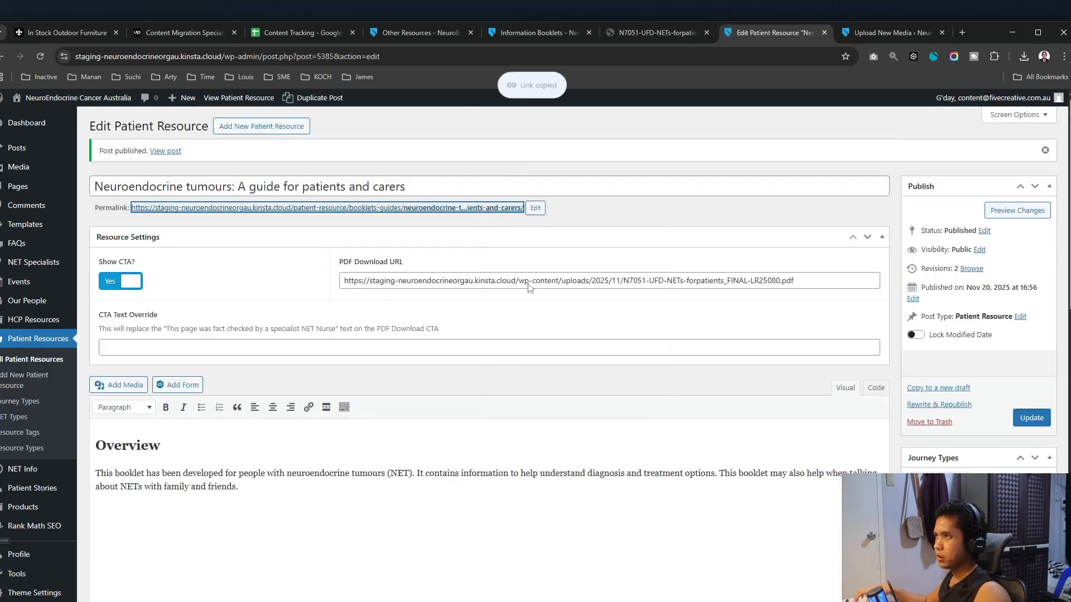
pyautogui.click(282, 36)
pyautogui.click(459, 248)
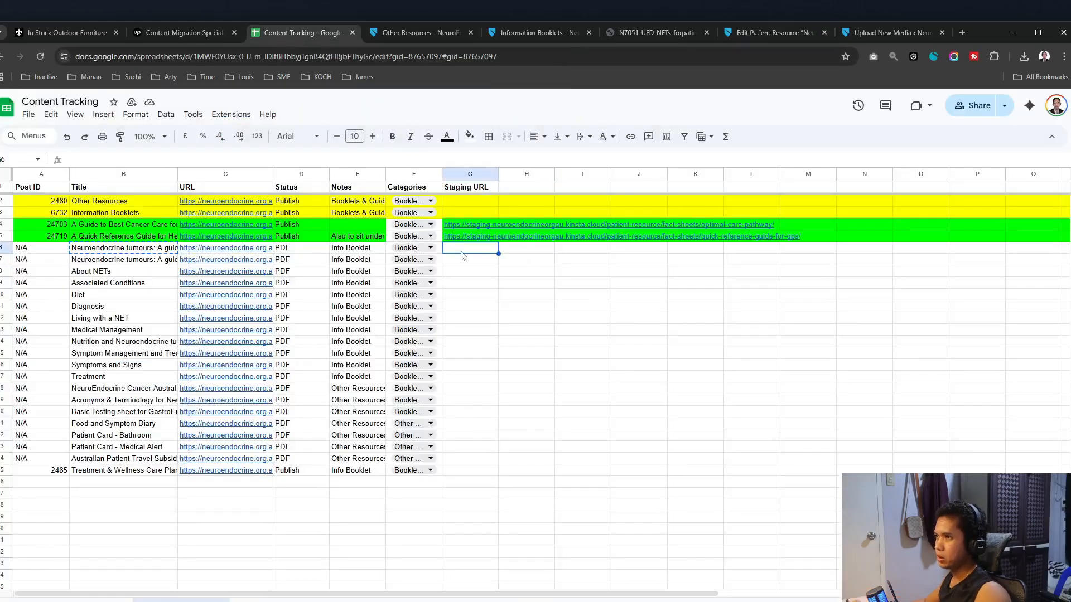
pyautogui.hotkey('ctrl', 'v')
pyautogui.click(464, 300)
pyautogui.click(476, 260)
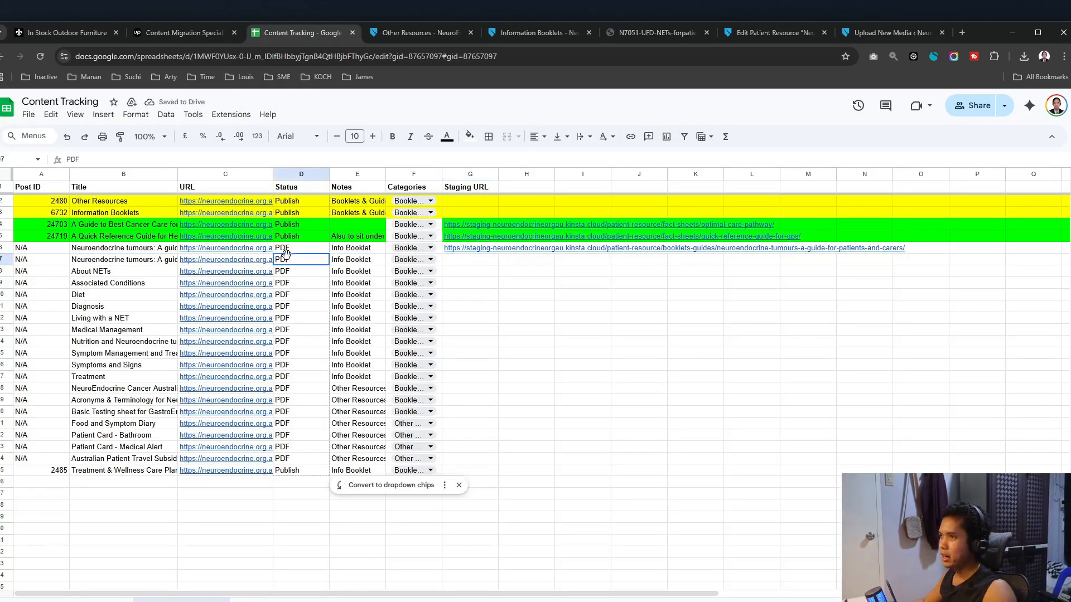
pyautogui.moveTo(302, 259); pyautogui.dragTo(261, 483)
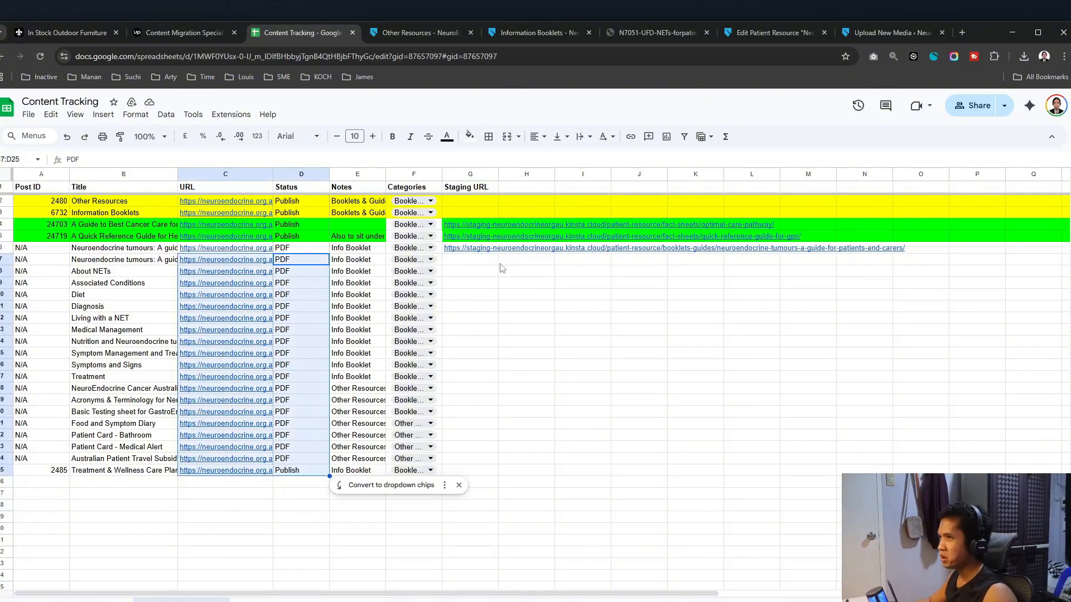
pyautogui.click(480, 263)
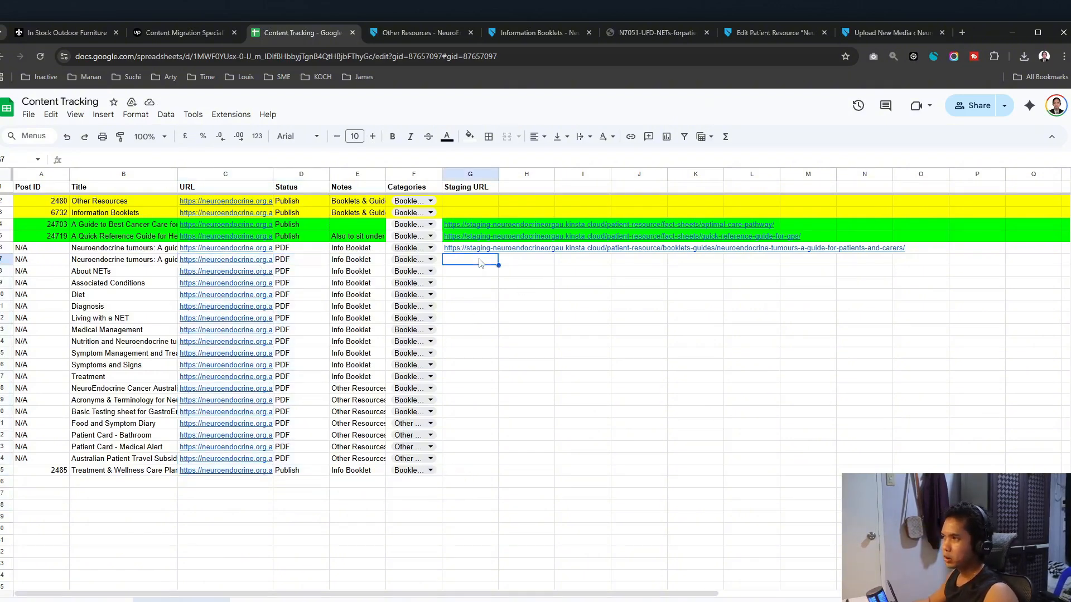
# Switch to Upwork and review the contract description of the Content Migration Specialist for WooCommerce Site Rebuild job
pyautogui.click(196, 33)
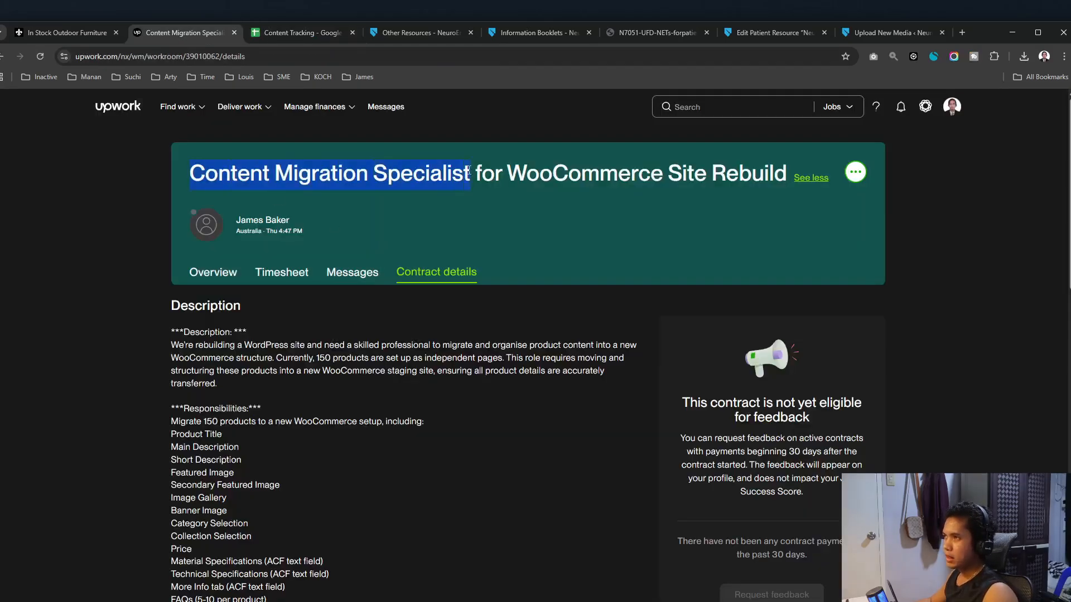
pyautogui.moveTo(469, 171); pyautogui.dragTo(783, 170)
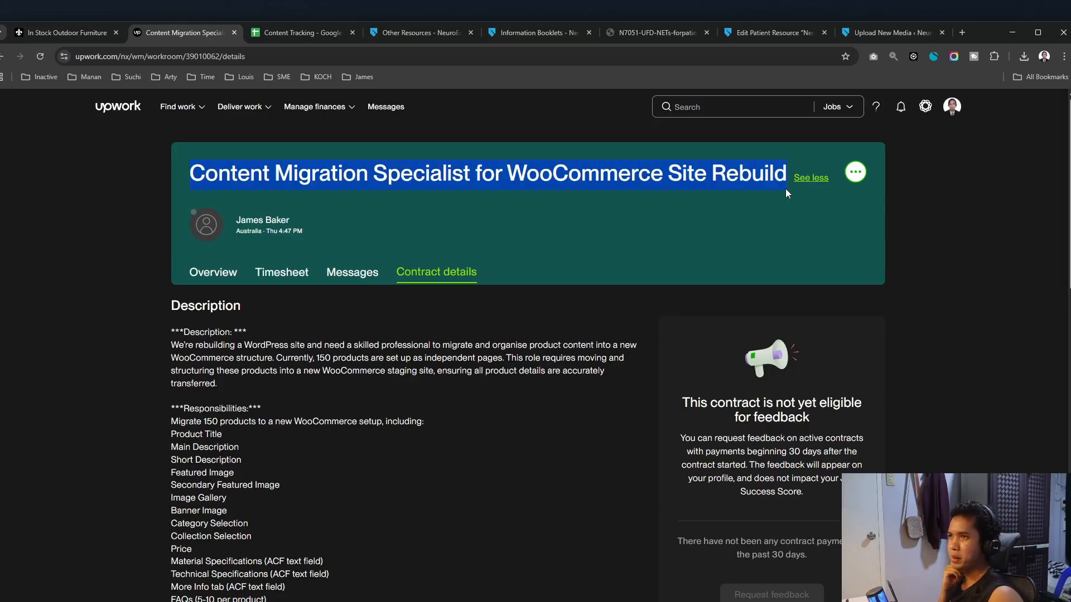
pyautogui.scroll(-2, 582, 401)
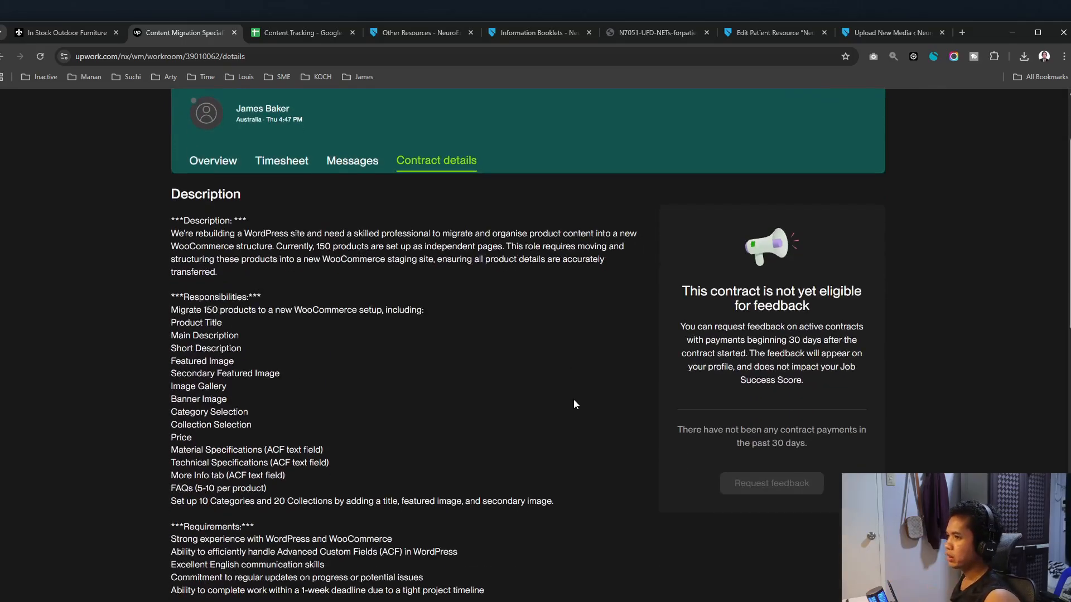
pyautogui.scroll(-3, 573, 403)
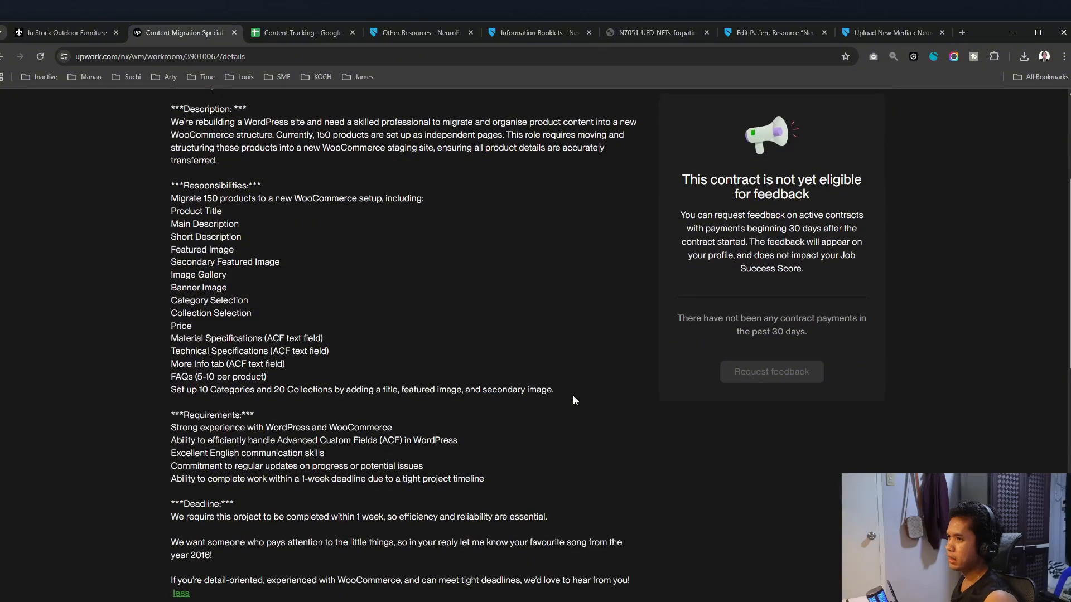
pyautogui.scroll(2, 505, 420)
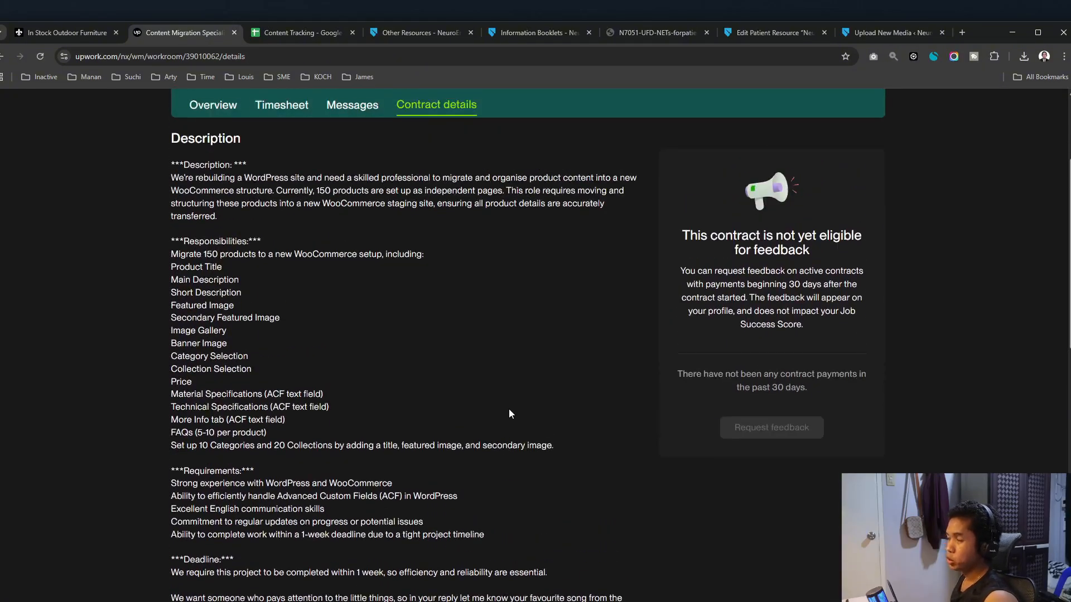